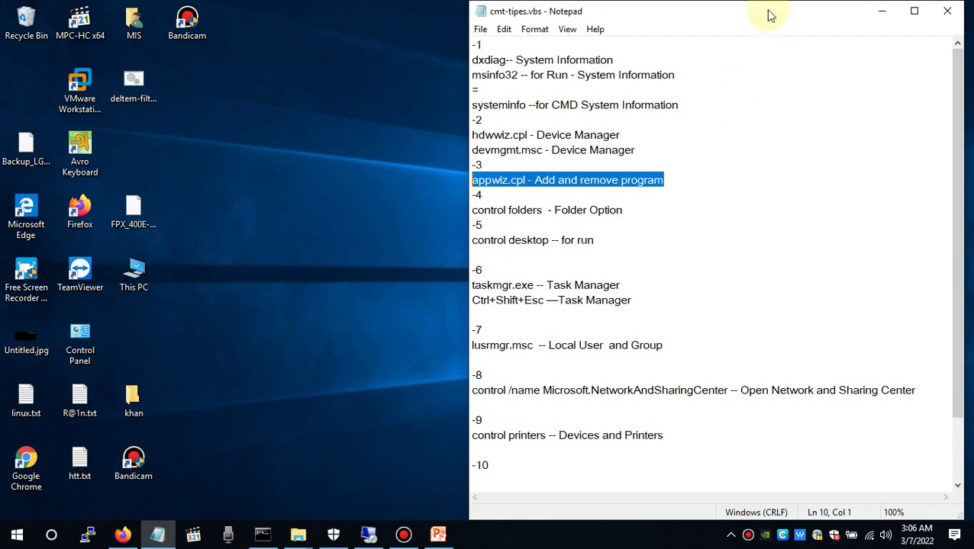
pyautogui.click(880, 11)
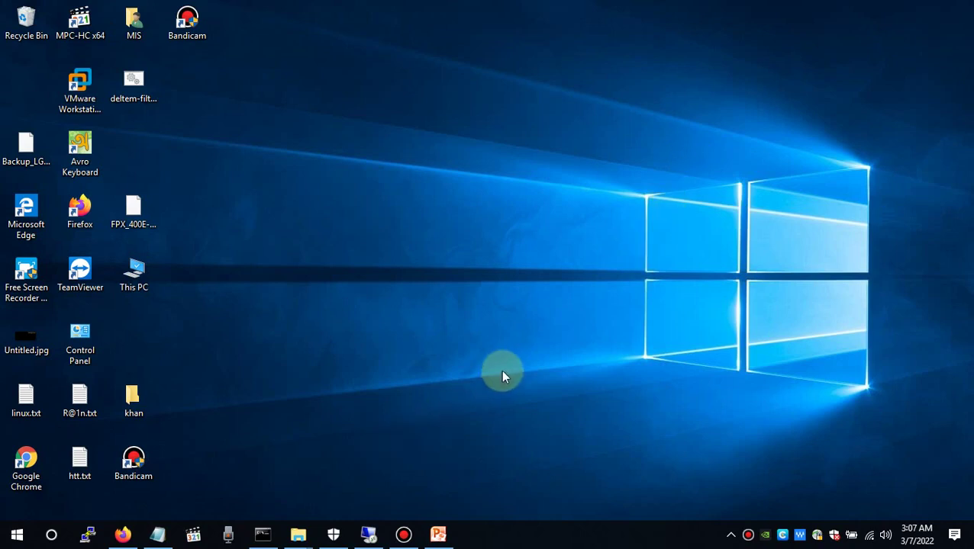
pyautogui.click(157, 534)
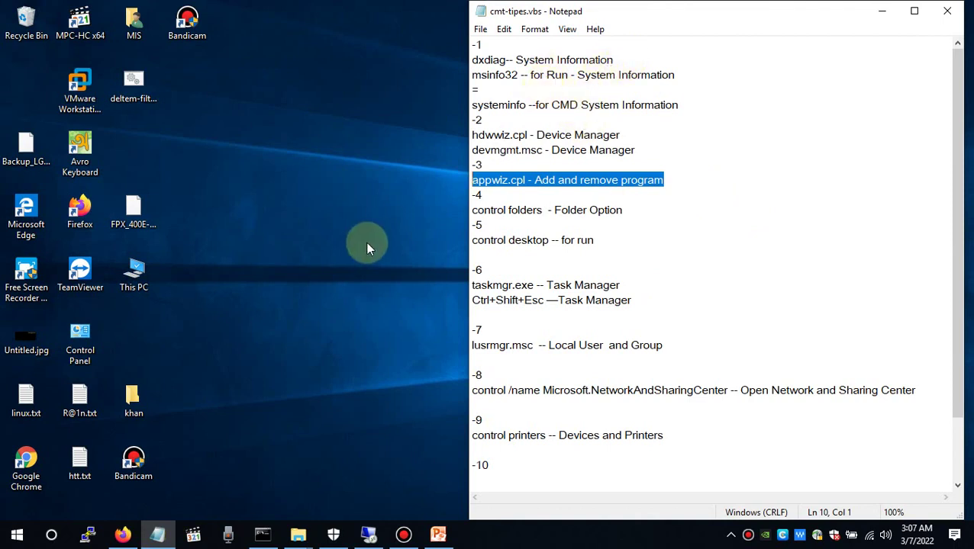
# Step: Run dxdiag from the Run dialog to view the system information, and close the DirectX Diagnostic Tool
pyautogui.press('super+r')
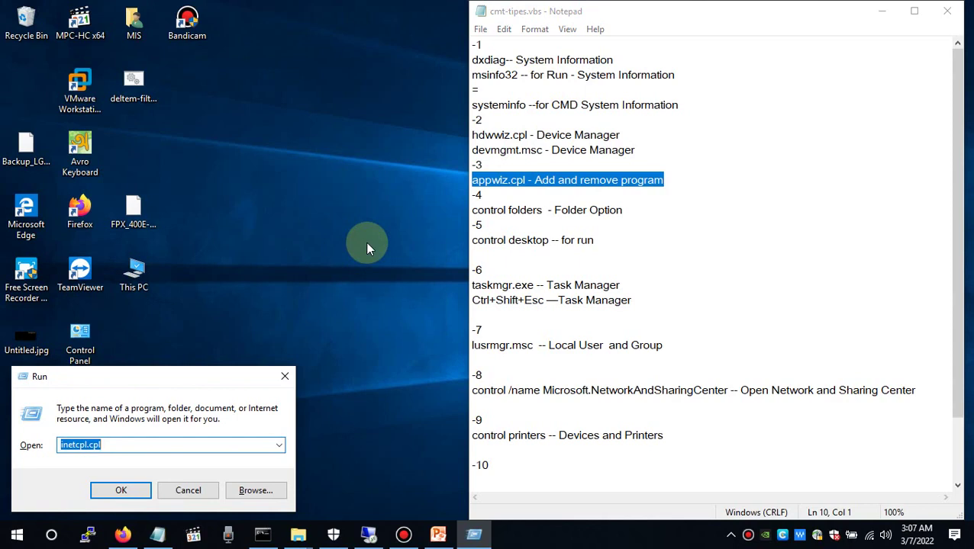
pyautogui.write('dxdiag')
pyautogui.press('Return')
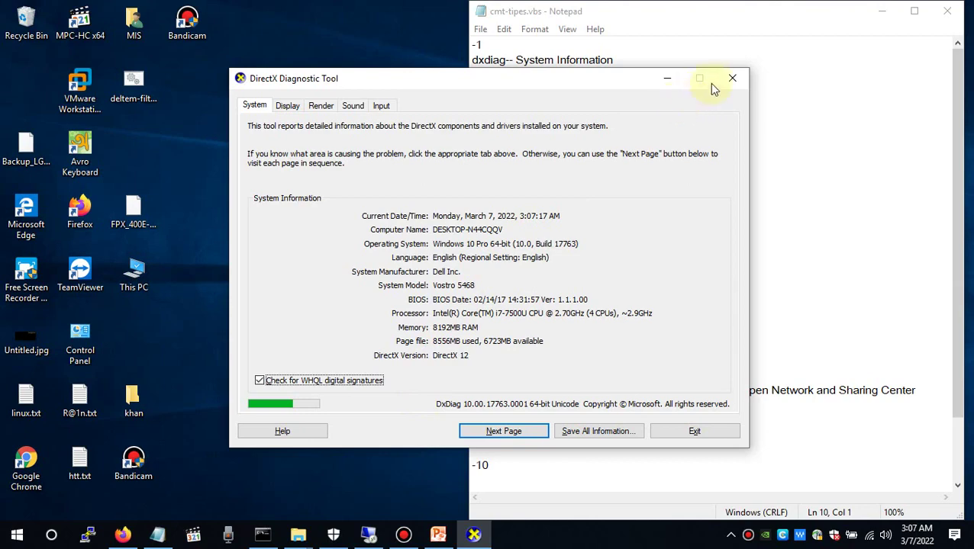
pyautogui.click(737, 78)
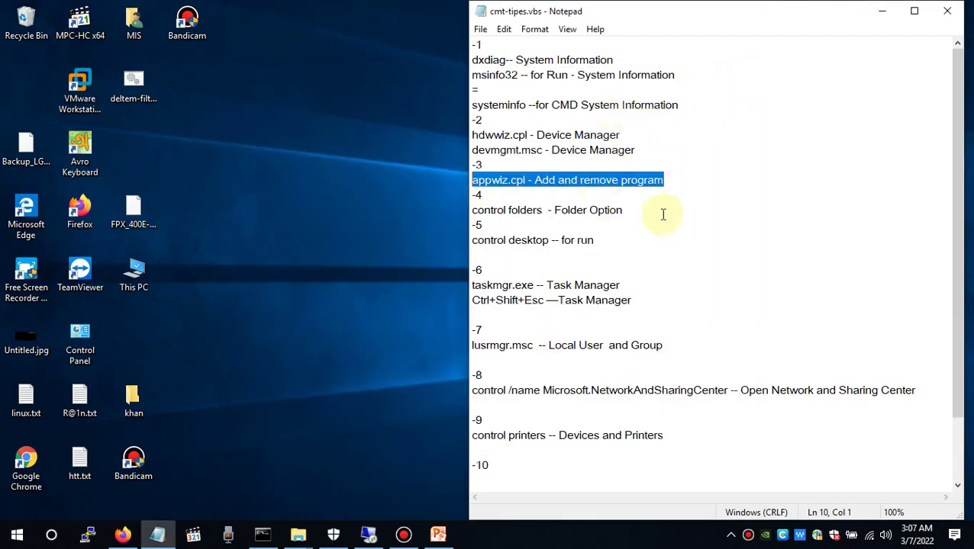
# Step: Open System Information by running msinfo32 from the Run dialog
pyautogui.press('super+r')
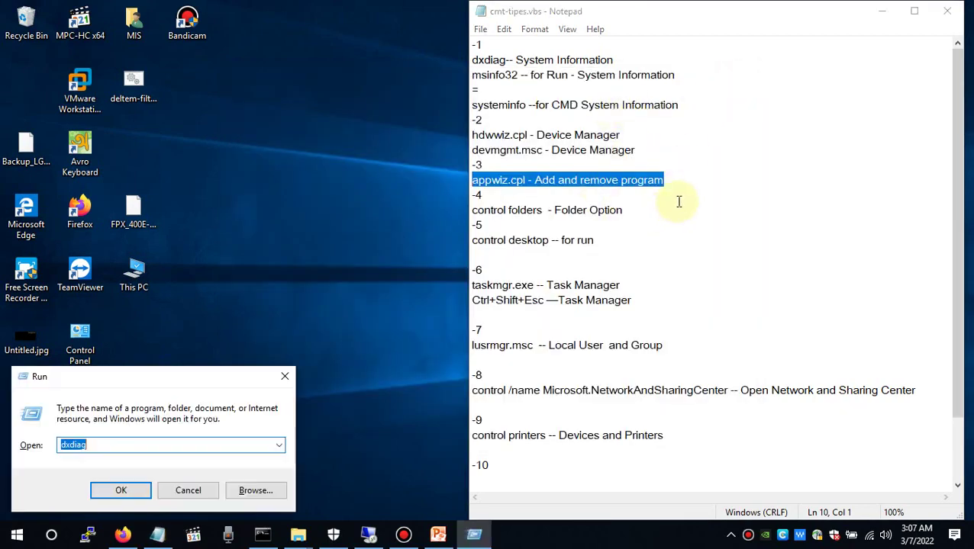
pyautogui.write('ms')
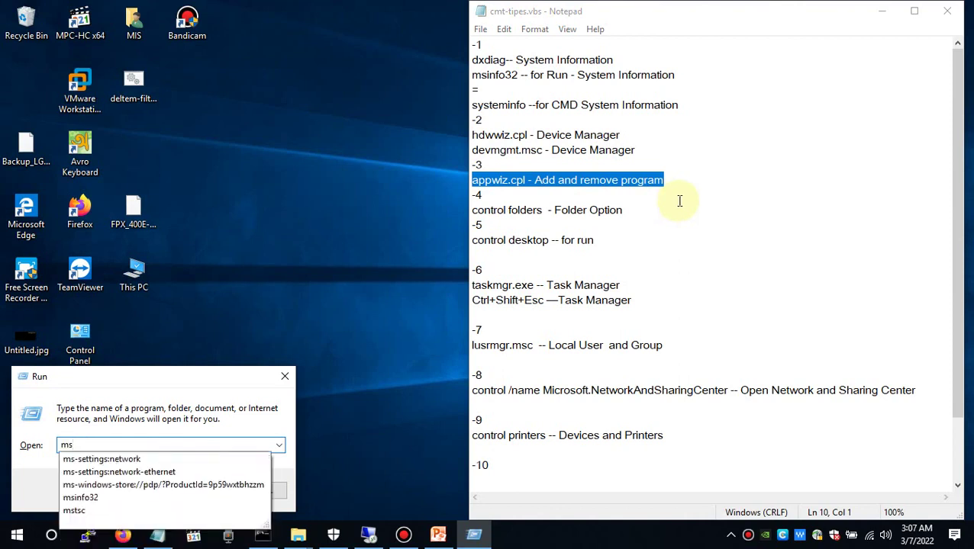
pyautogui.press('Down')
pyautogui.press('Down')
pyautogui.press('Down')
pyautogui.press('Down')
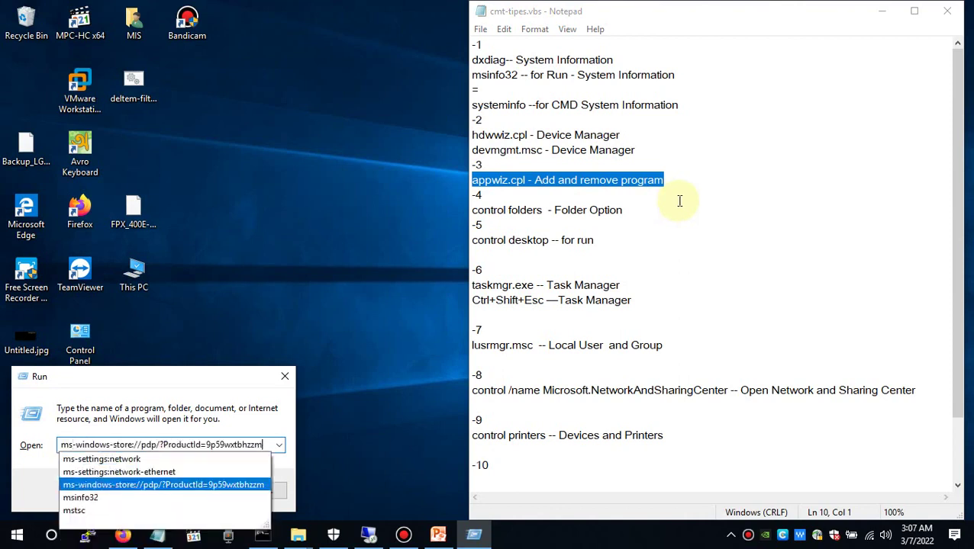
pyautogui.press('Return')
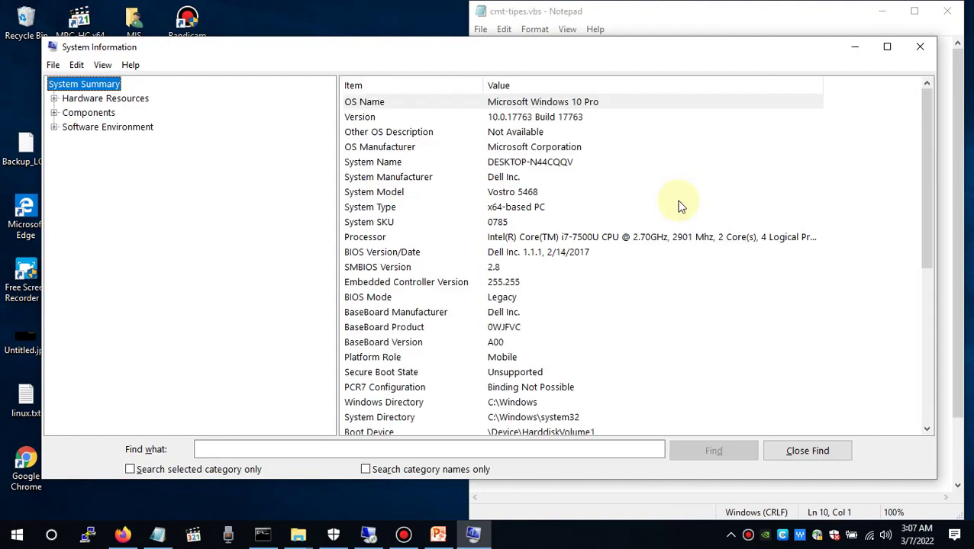
# Step: Examine the maximized system summary, expand Hardware Resources, Components and Software Environment, and close System Information
pyautogui.click(885, 47)
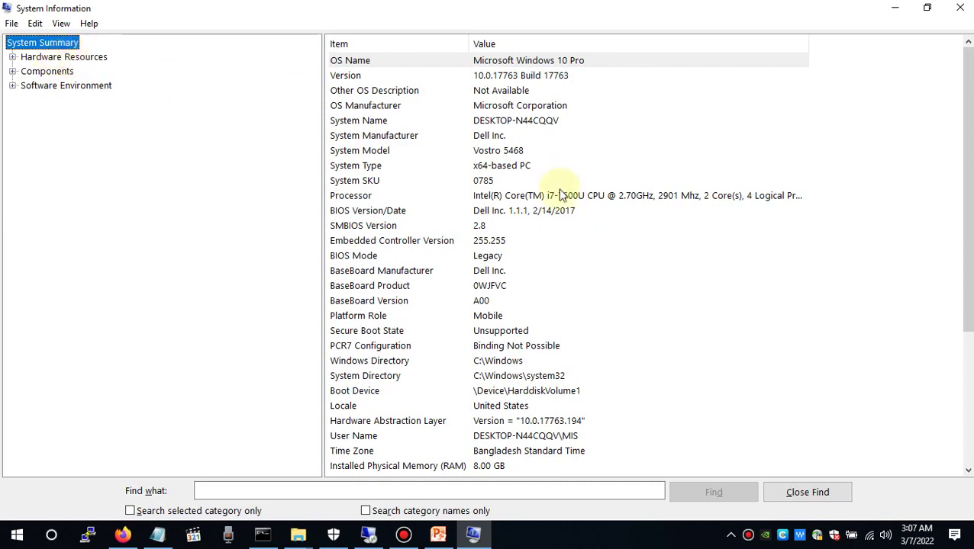
pyautogui.click(467, 150)
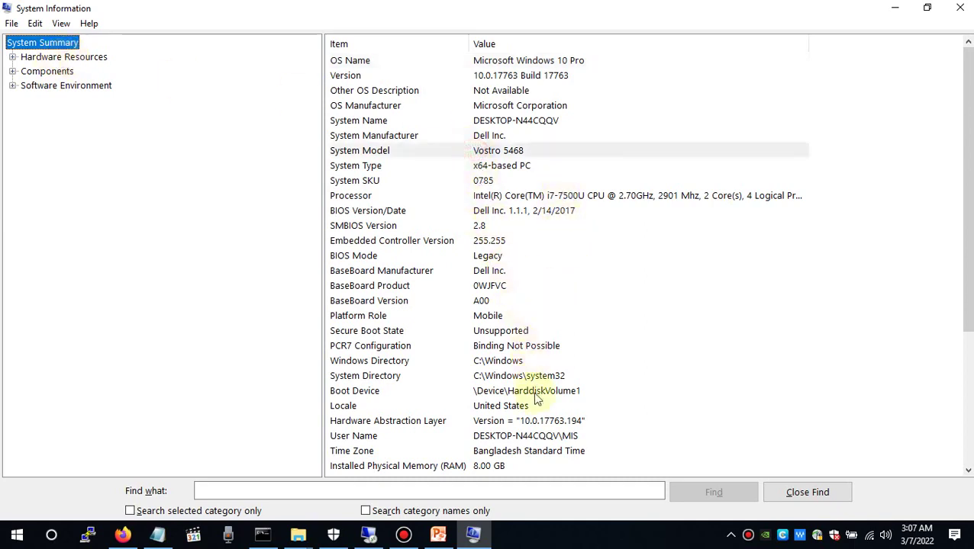
pyautogui.click(12, 57)
pyautogui.click(12, 156)
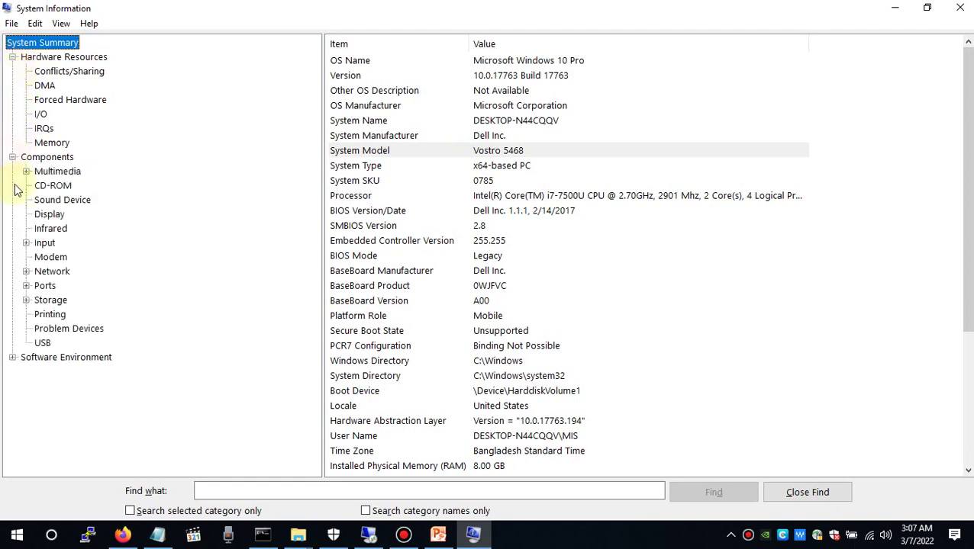
pyautogui.click(12, 357)
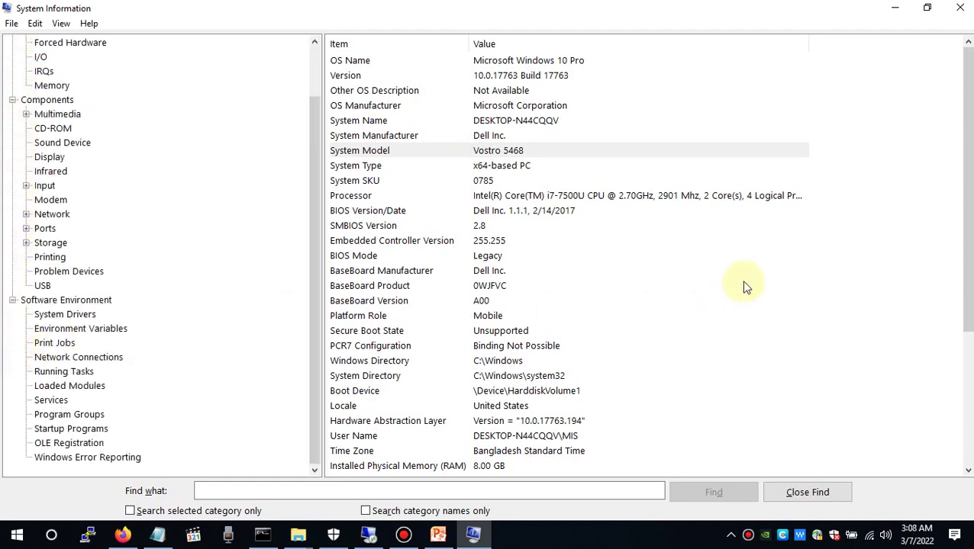
pyautogui.click(960, 7)
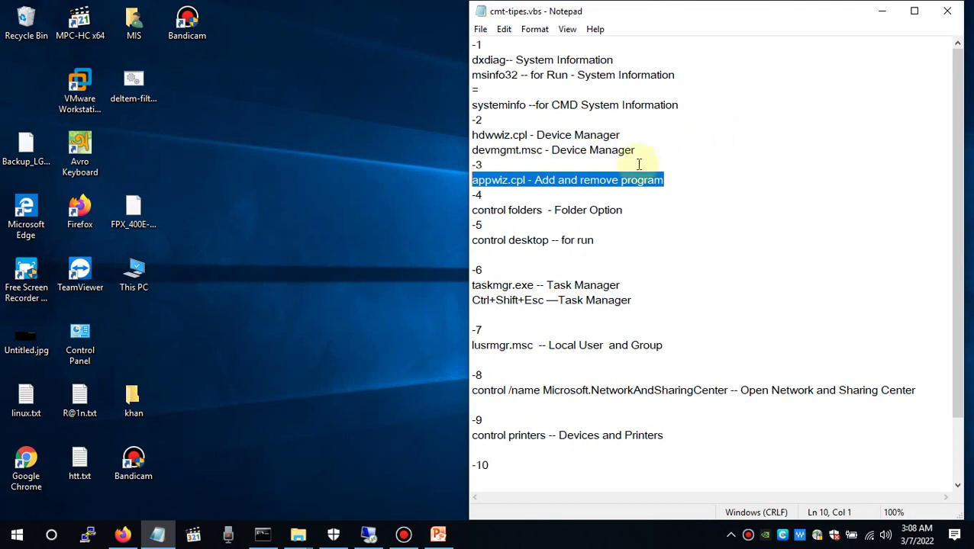
# Step: Copy hdwwiz.cpl from the notes and execute it in the Run dialog to view Device Manager maximized, and close it
pyautogui.doubleClick(488, 135)
pyautogui.hotkey('ctrl', 'c')
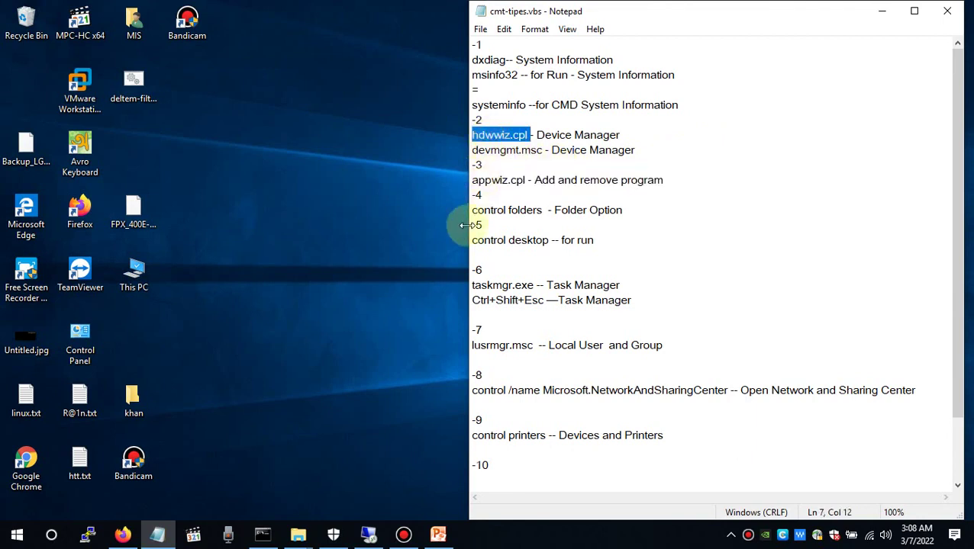
pyautogui.press('super+r')
pyautogui.hotkey('ctrl', 'v')
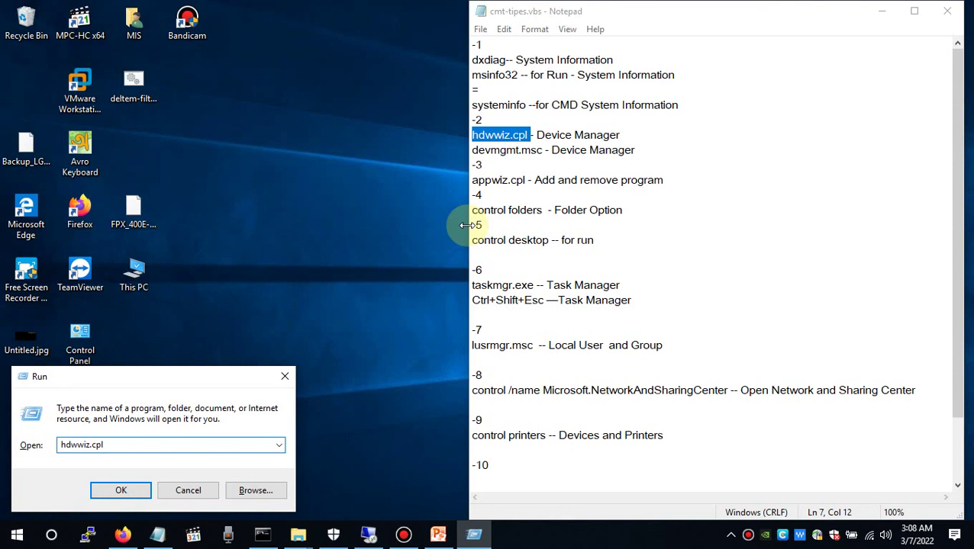
pyautogui.click(107, 491)
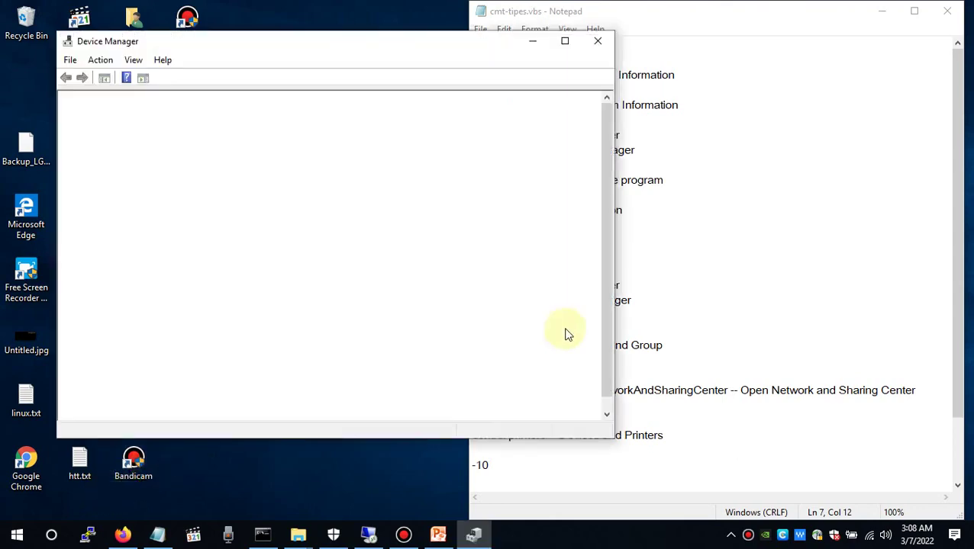
pyautogui.click(565, 41)
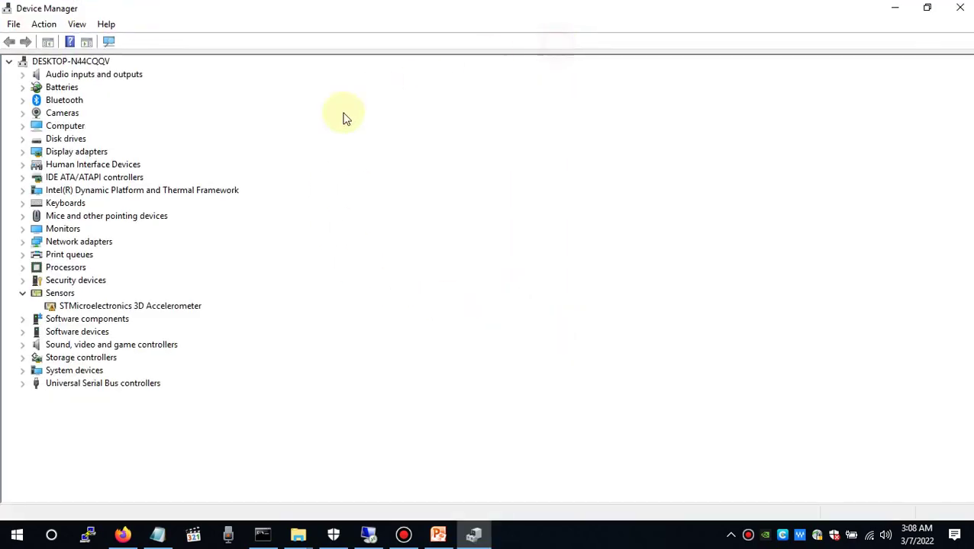
pyautogui.click(959, 10)
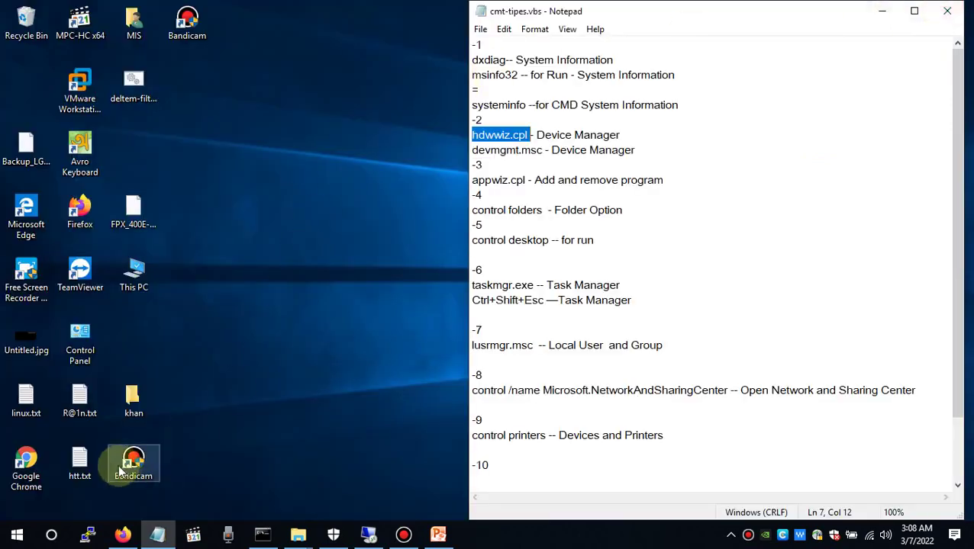
# Step: View Device Manager inside Computer Management, opened by managing This PC, and close the window
pyautogui.rightClick(138, 286)
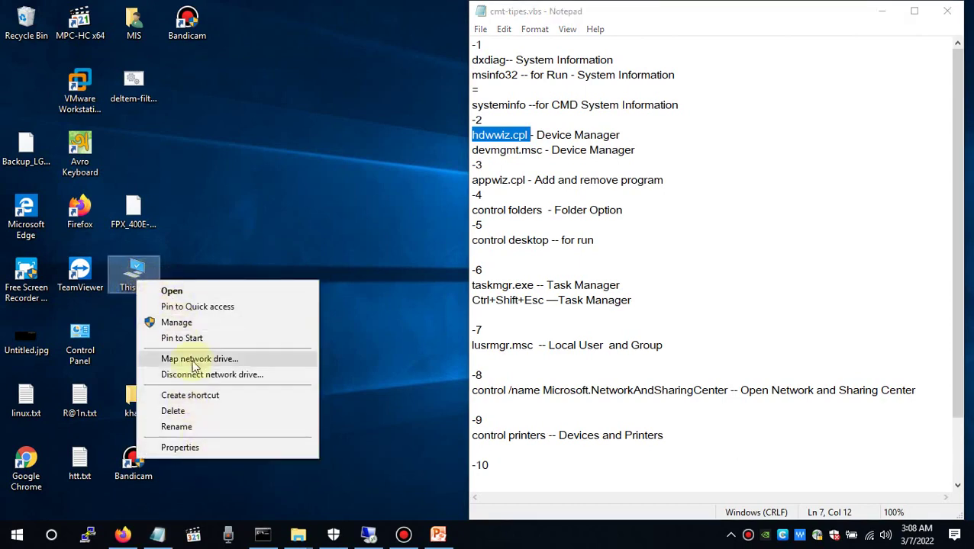
pyautogui.click(195, 328)
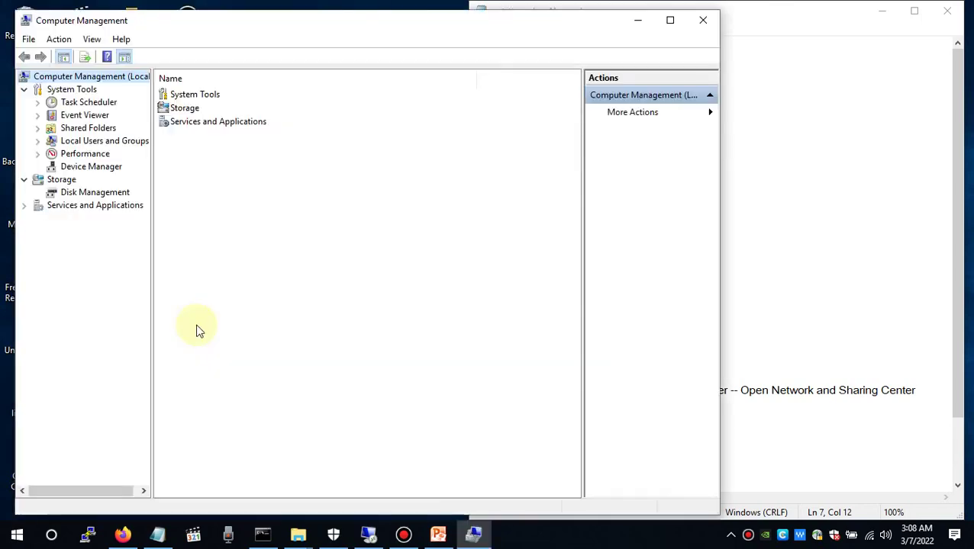
pyautogui.click(83, 167)
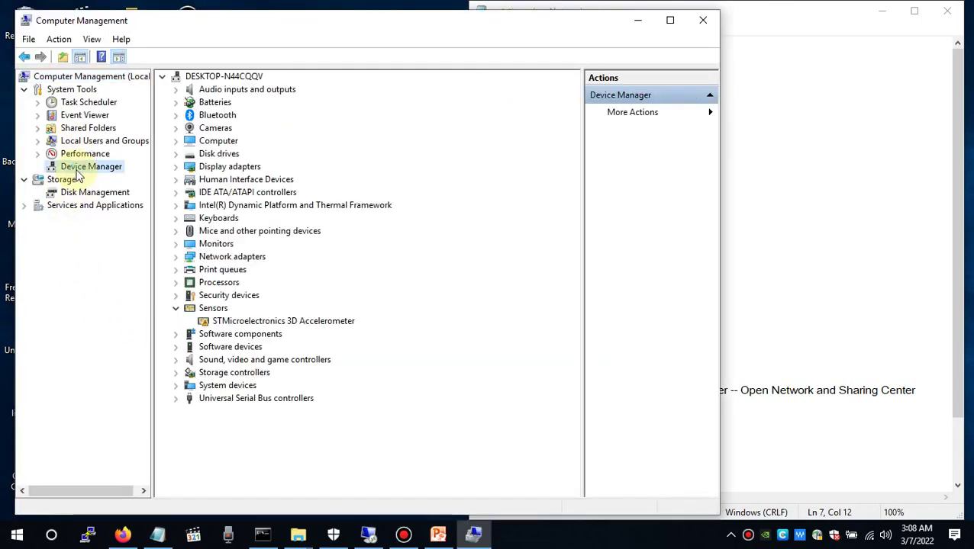
pyautogui.click(709, 20)
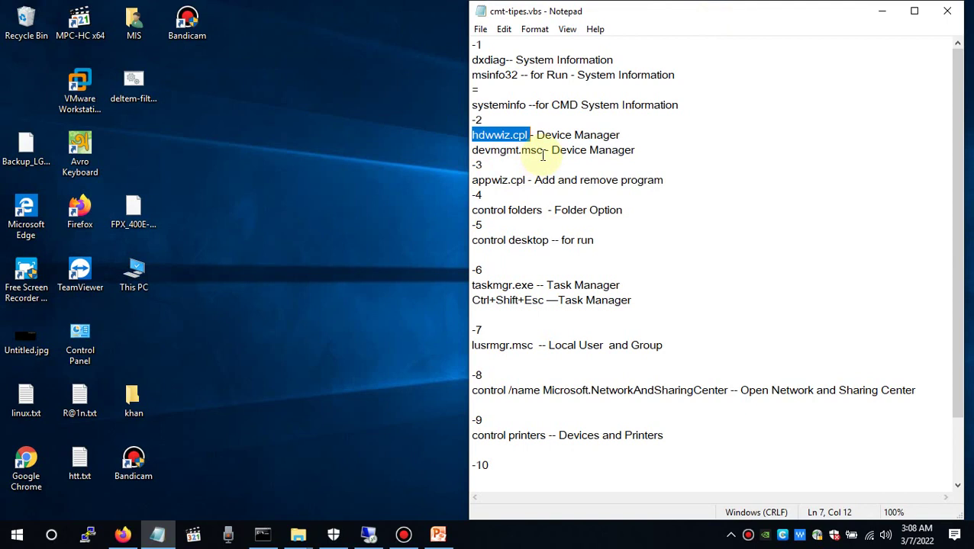
# Step: Copy devmgmt.msc from the notes and execute it in the Run dialog to open Device Manager
pyautogui.click(542, 153)
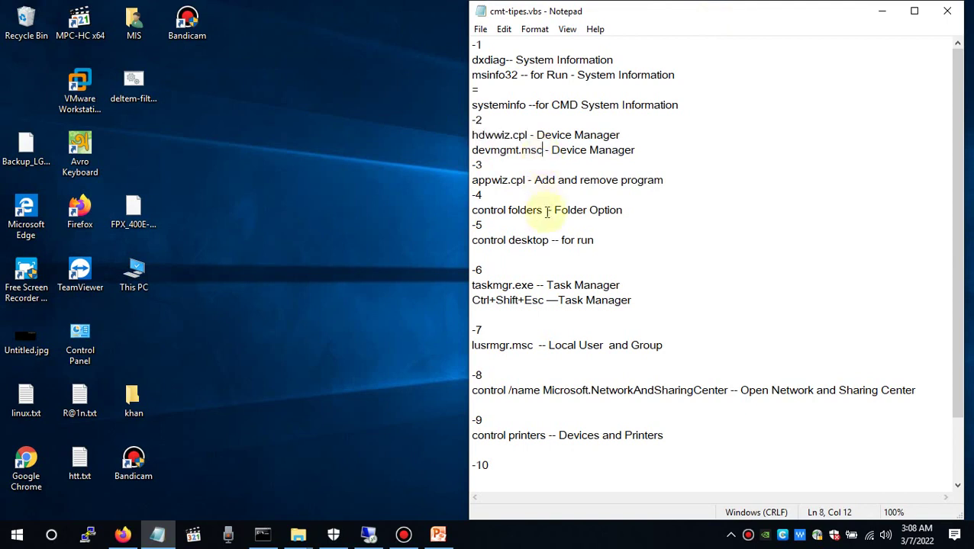
pyautogui.moveTo(543, 150); pyautogui.dragTo(461, 151)
pyautogui.hotkey('ctrl', 'c')
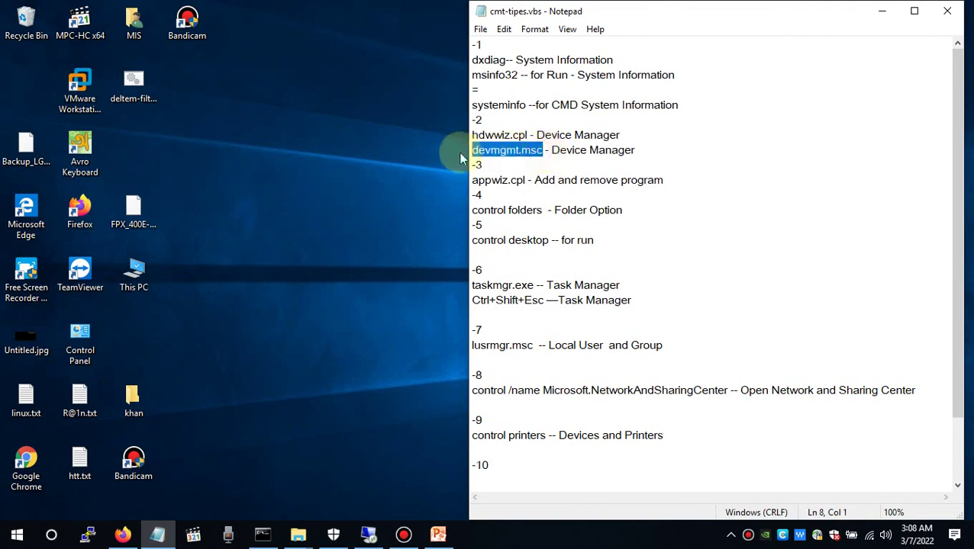
pyautogui.press('super+r')
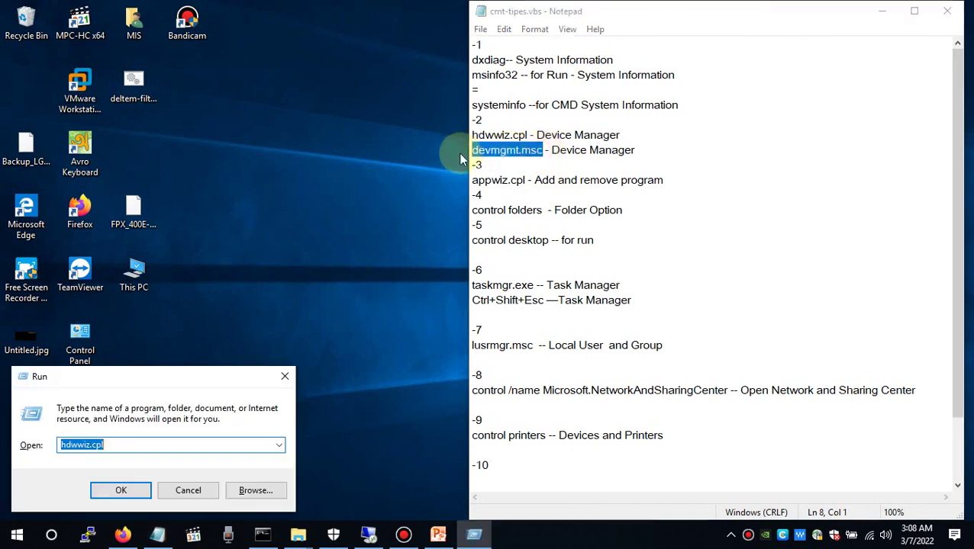
pyautogui.hotkey('ctrl', 'v')
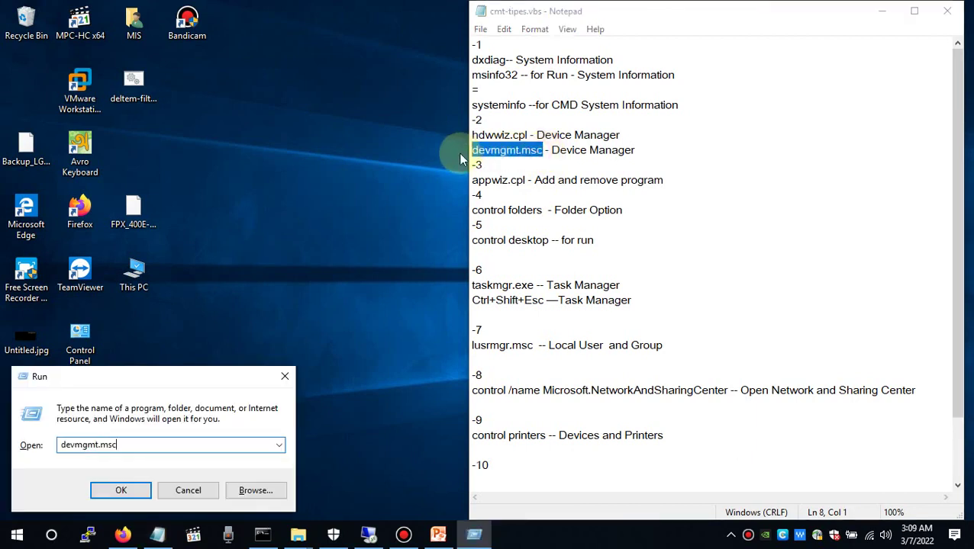
pyautogui.press('Return')
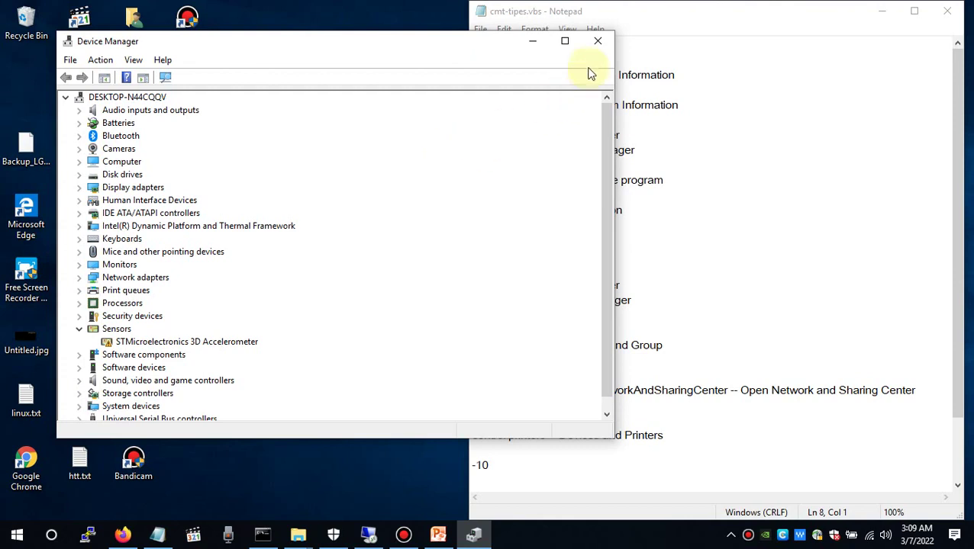
# Step: Maximize Device Manager, inspect the devices under Processors, Monitors and Network adapters, and close it
pyautogui.click(564, 41)
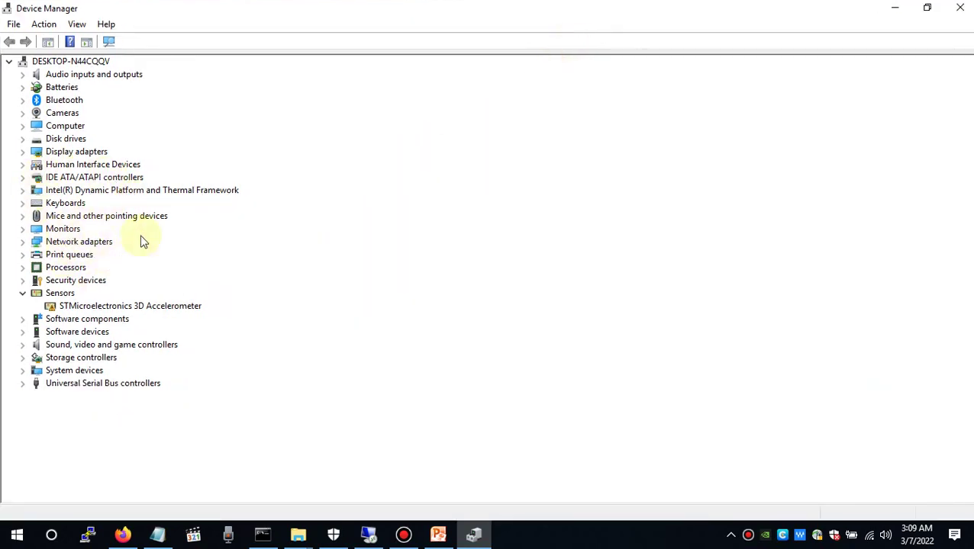
pyautogui.click(25, 268)
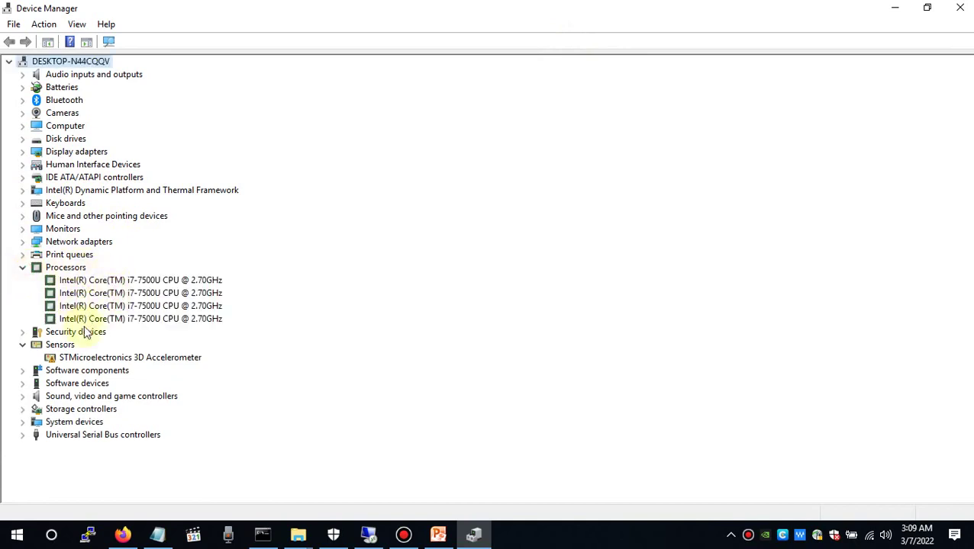
pyautogui.click(22, 230)
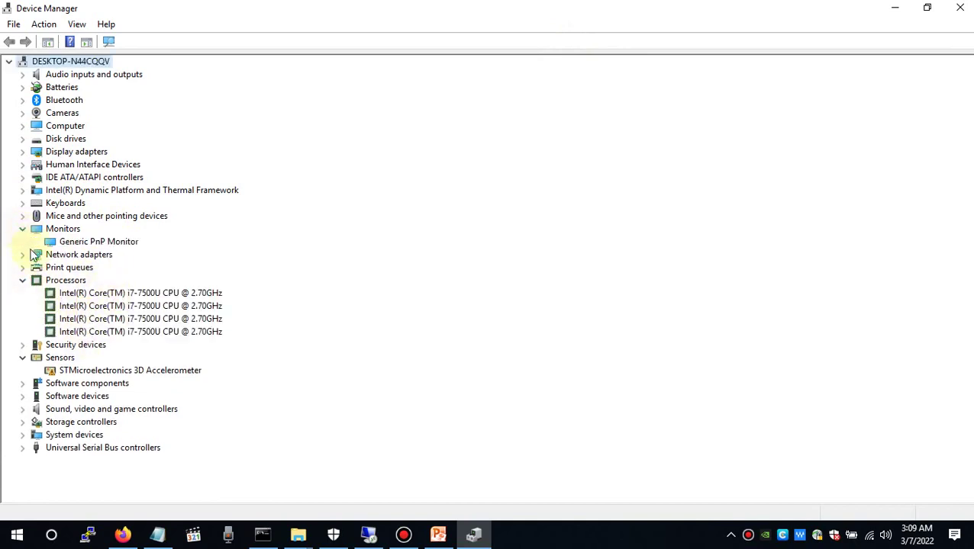
pyautogui.click(23, 257)
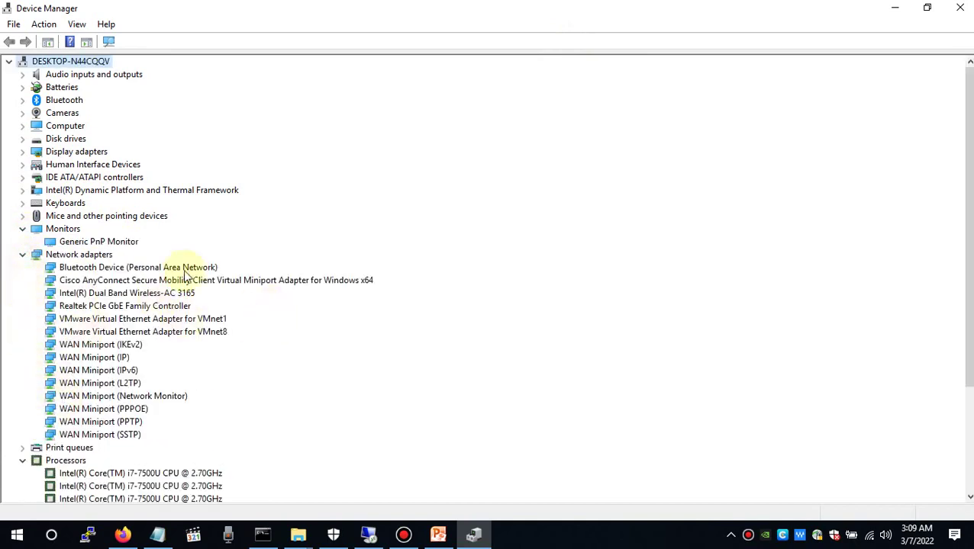
pyautogui.click(963, 9)
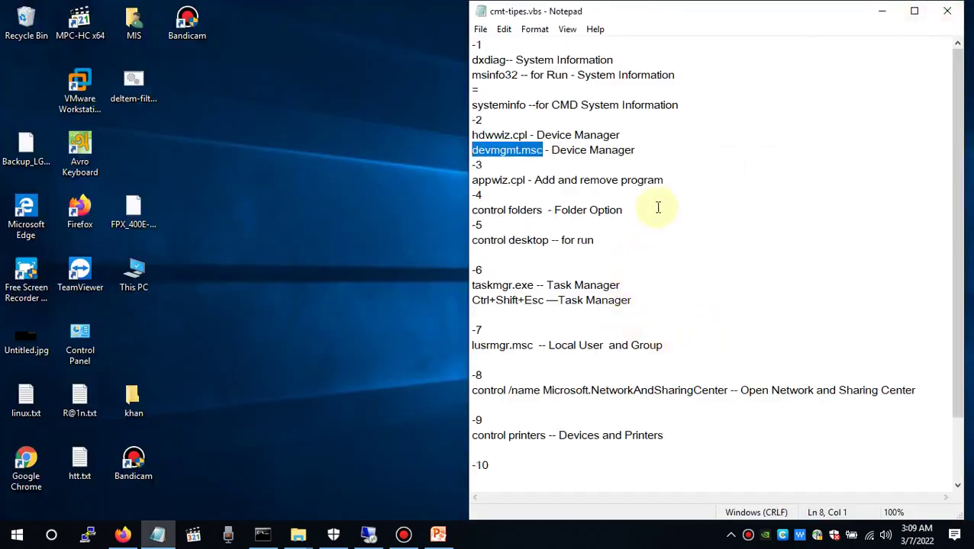
# Step: Highlight the appwiz.cpl line in the notes and execute appwiz.cpl in the Run dialog to open Programs and Features
pyautogui.moveTo(693, 184); pyautogui.dragTo(445, 174)
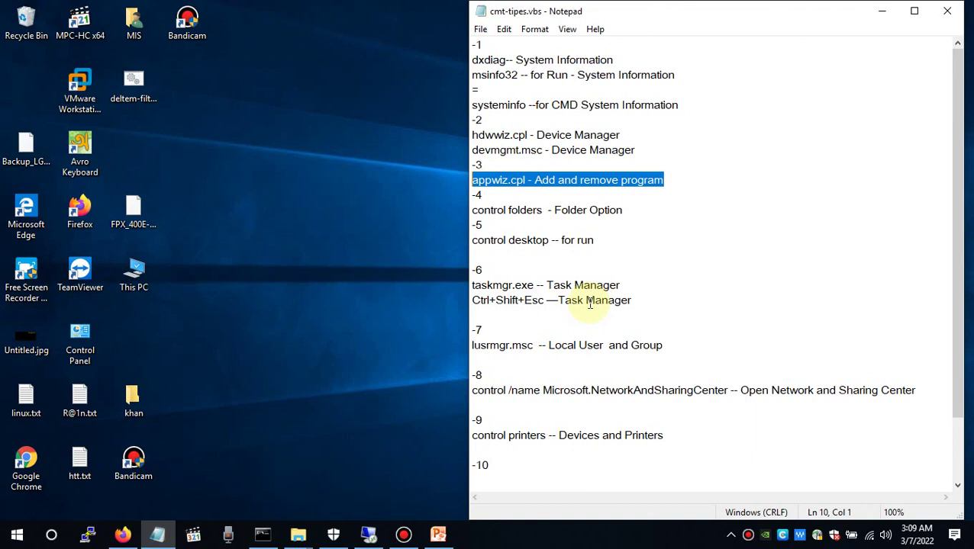
pyautogui.click(234, 202)
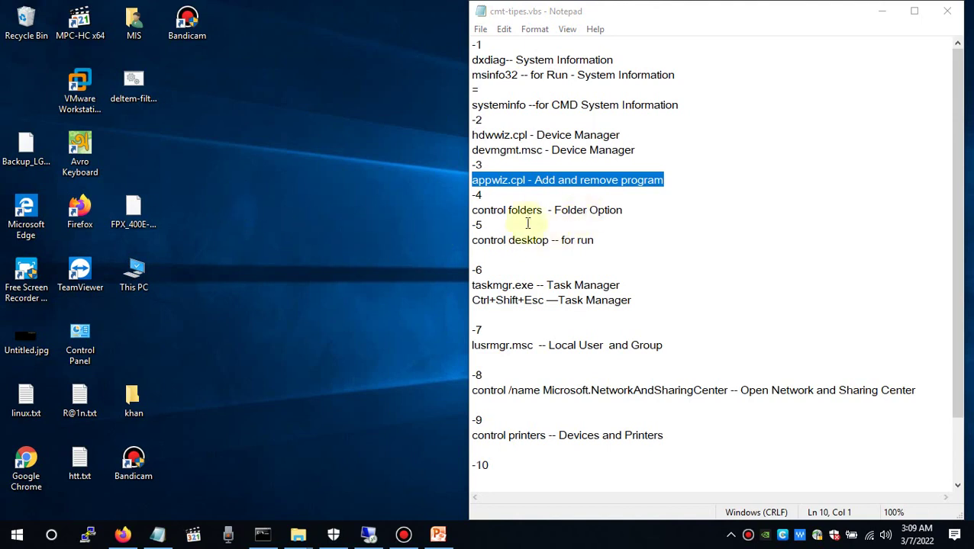
pyautogui.click(679, 180)
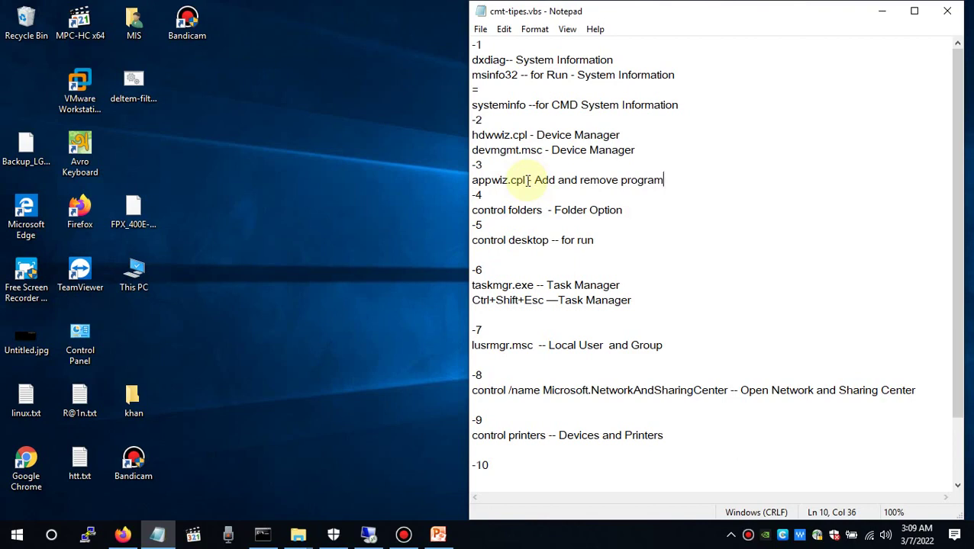
pyautogui.press('super+r')
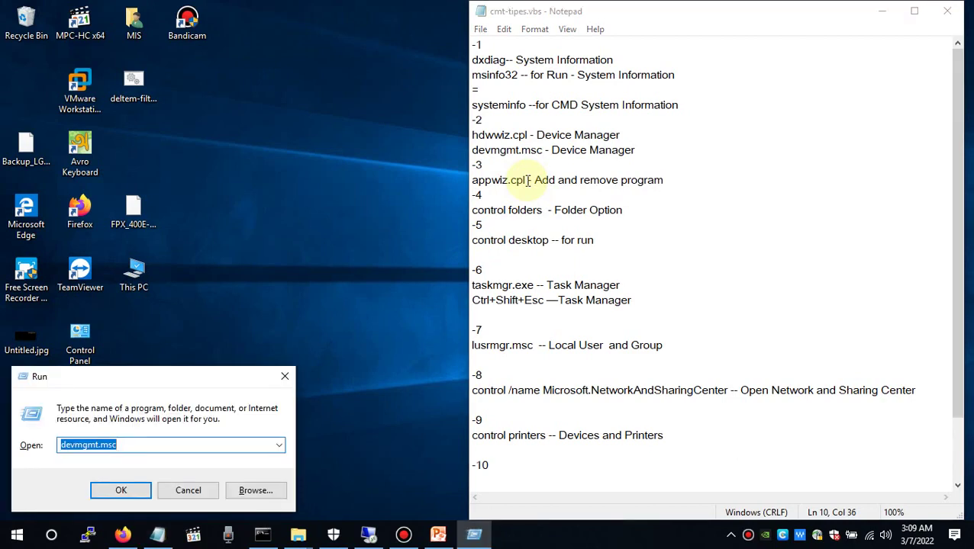
pyautogui.write('appwi')
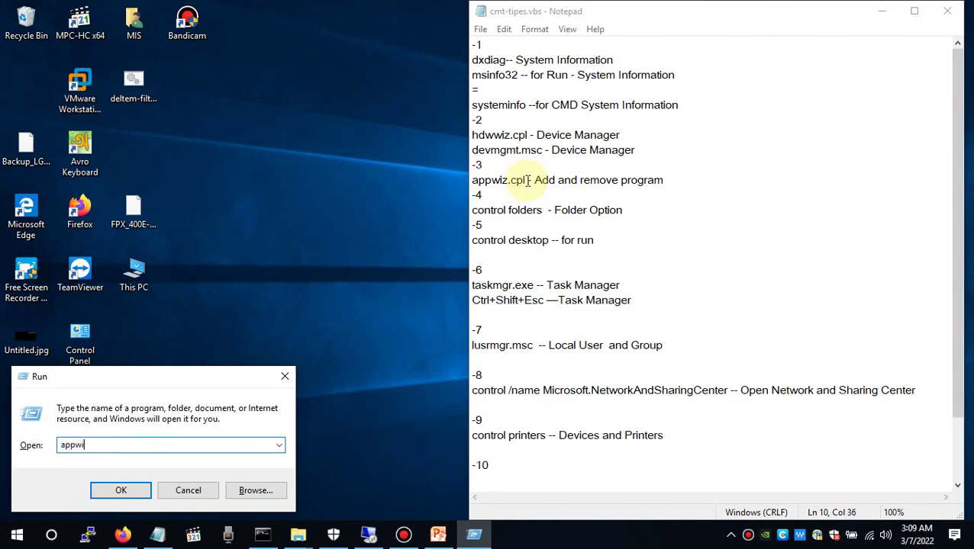
pyautogui.write('z.cpl')
pyautogui.press('Return')
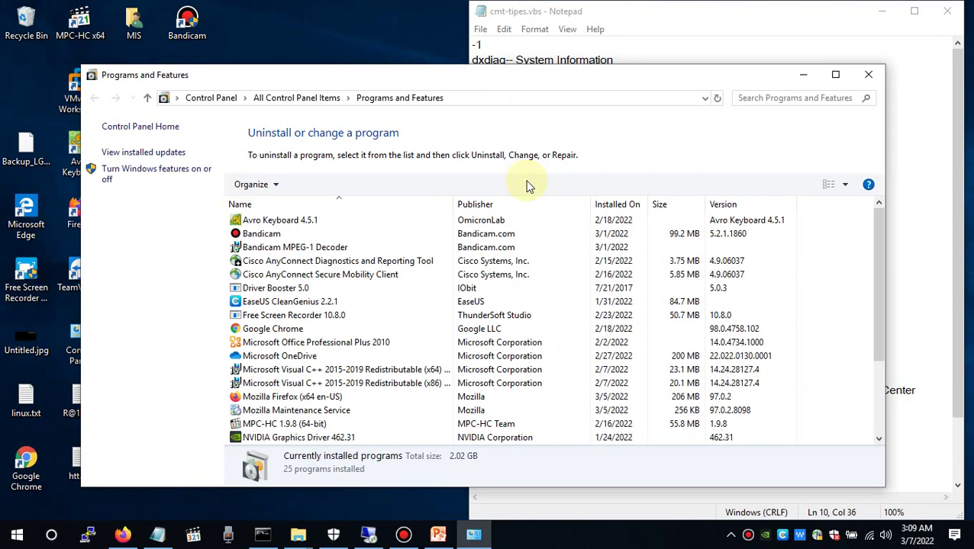
# Step: Maximize Programs and Features, select Free Screen Recorder 10.8.0 to view its Uninstall option, and close the window
pyautogui.click(835, 74)
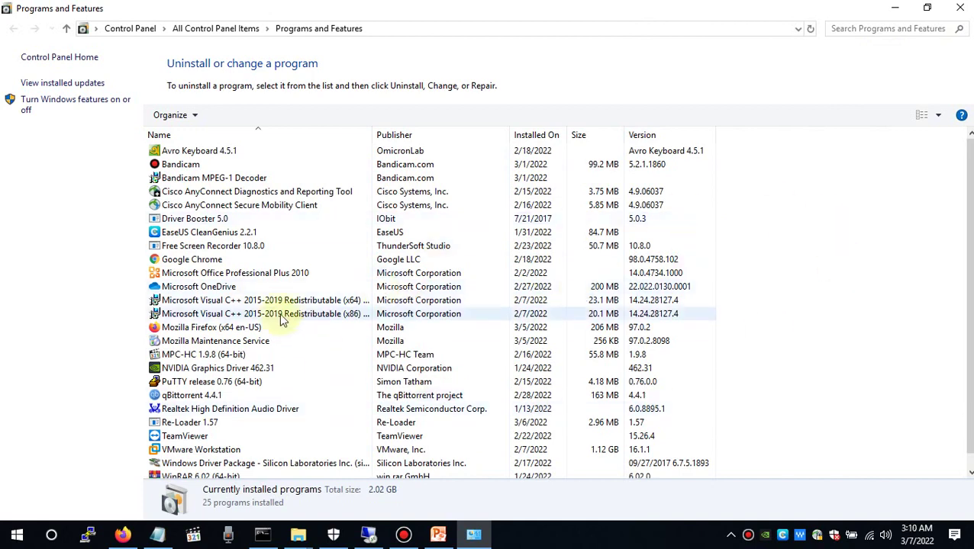
pyautogui.click(210, 246)
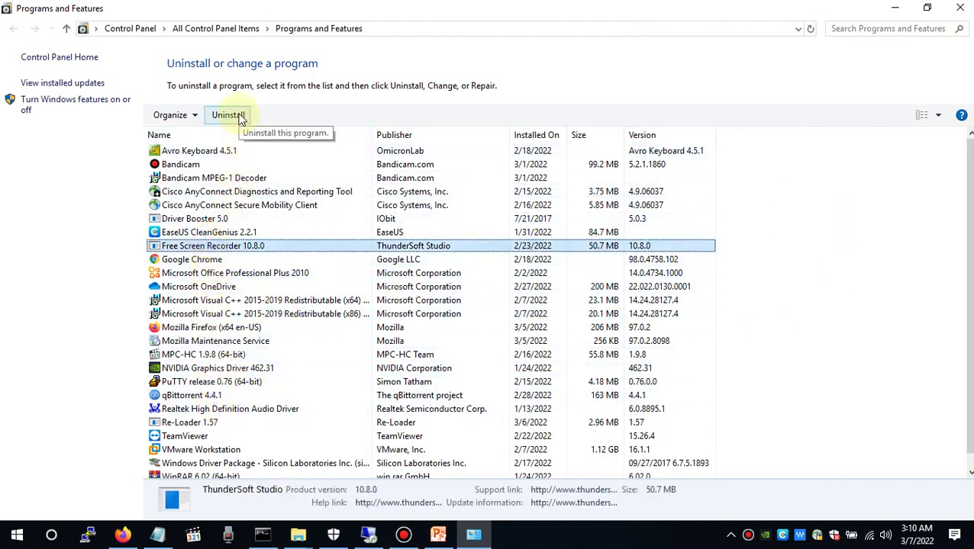
pyautogui.click(961, 9)
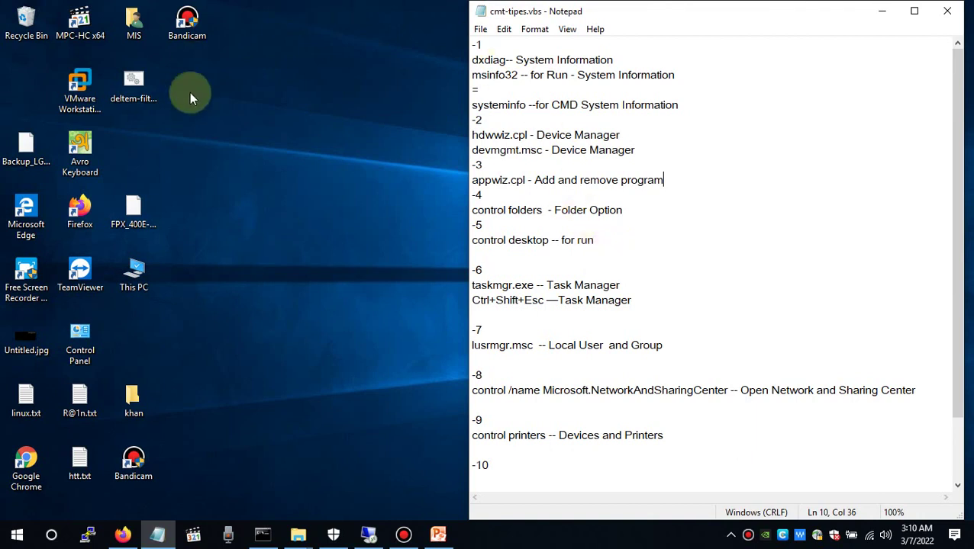
# Step: View the advanced view settings in Folder Options, reached from This PC, and cancel the dialog and close the window
pyautogui.doubleClick(138, 282)
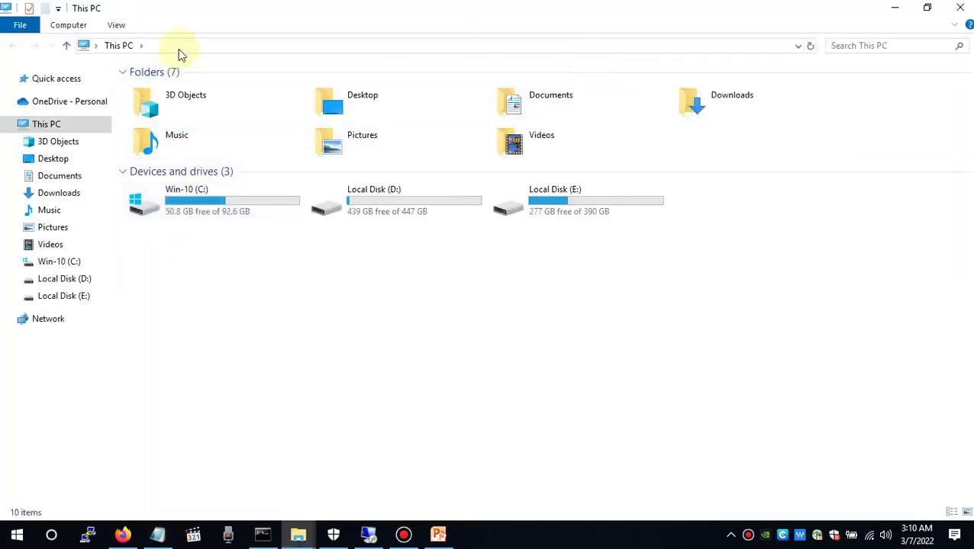
pyautogui.click(118, 26)
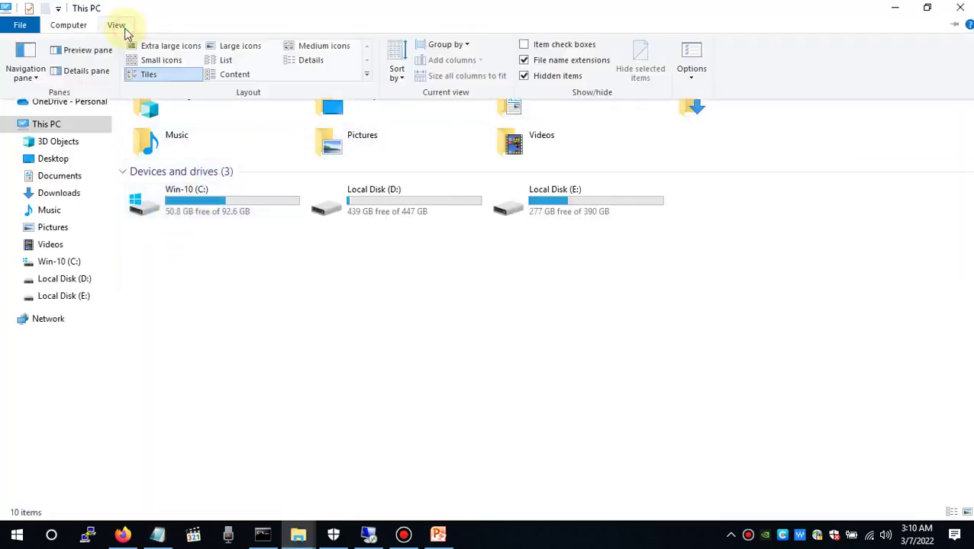
pyautogui.click(686, 76)
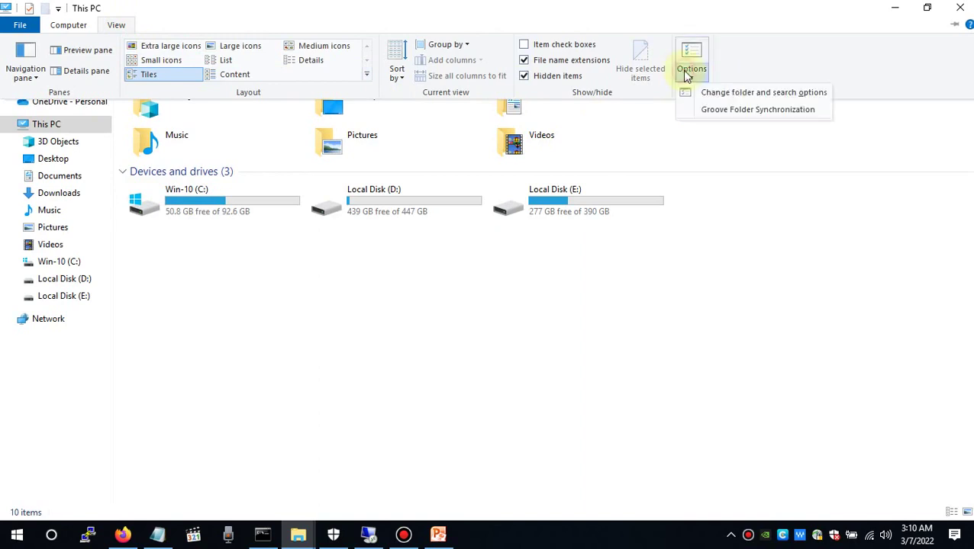
pyautogui.click(717, 99)
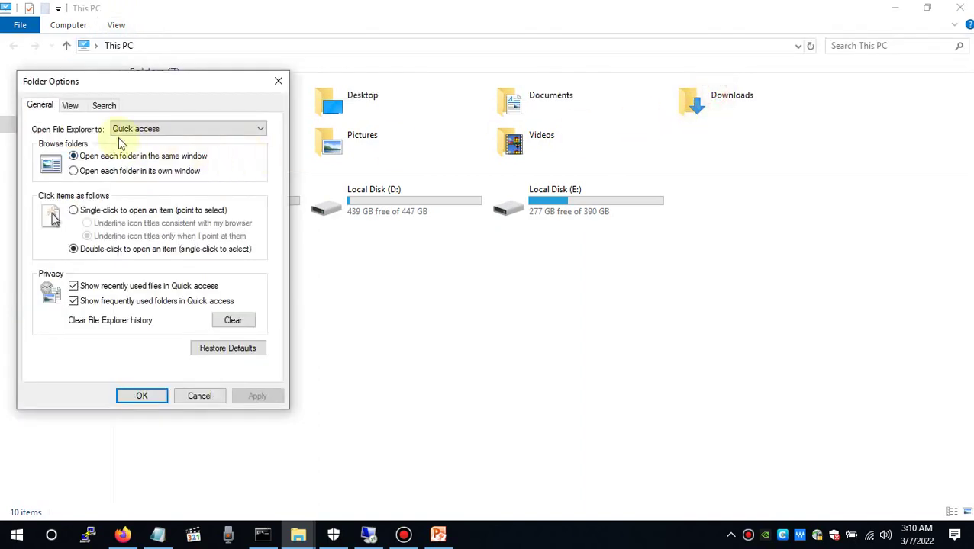
pyautogui.click(70, 105)
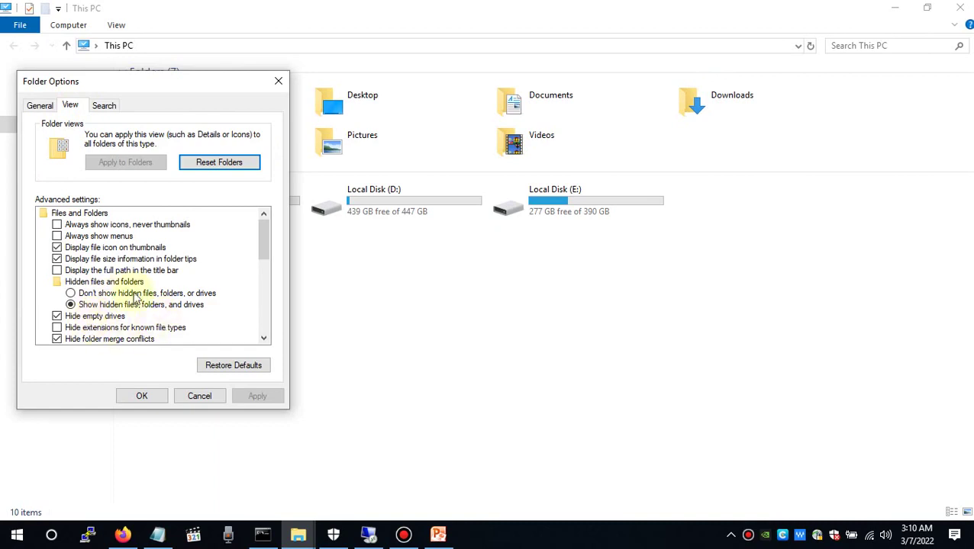
pyautogui.click(195, 396)
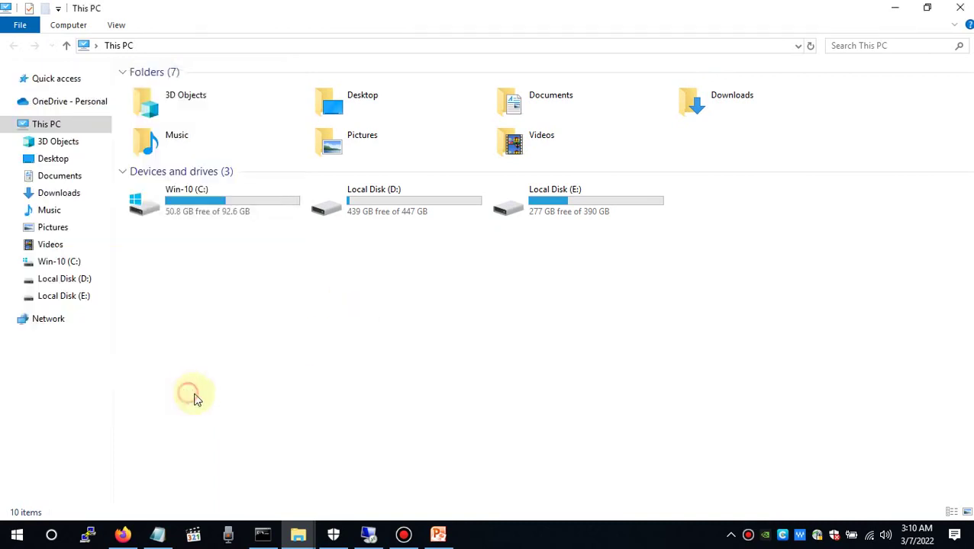
pyautogui.click(960, 8)
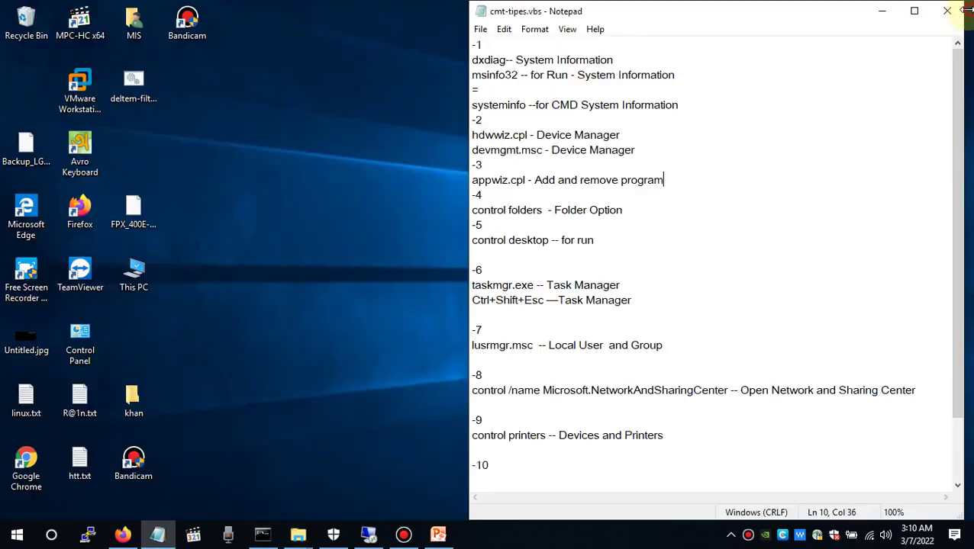
# Step: Execute control folders in the Run dialog to open File Explorer Options
pyautogui.click(360, 269)
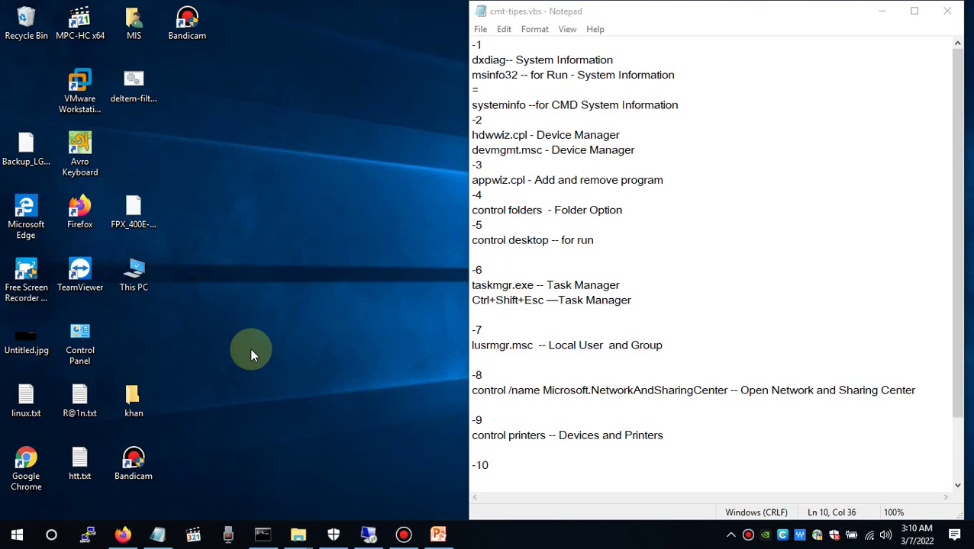
pyautogui.press('super+r')
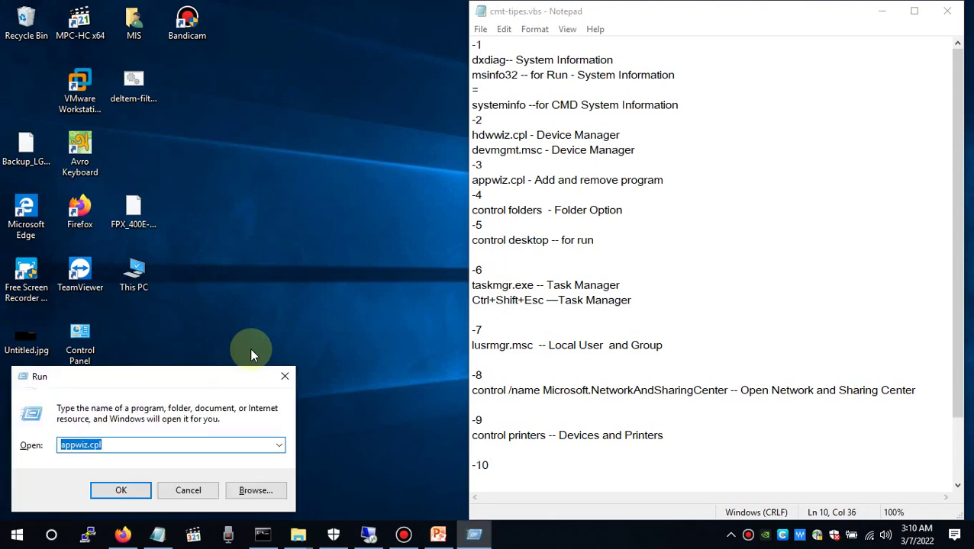
pyautogui.write('con')
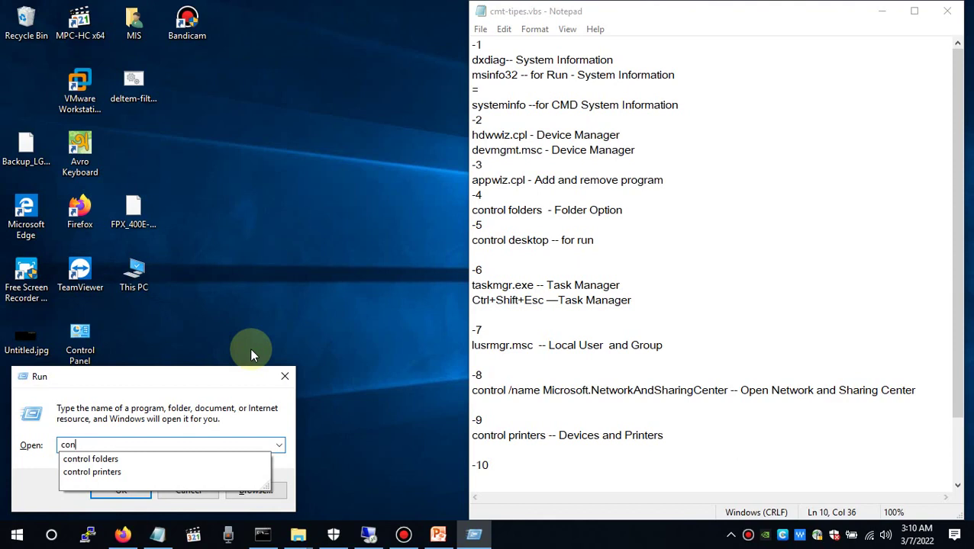
pyautogui.press('Down')
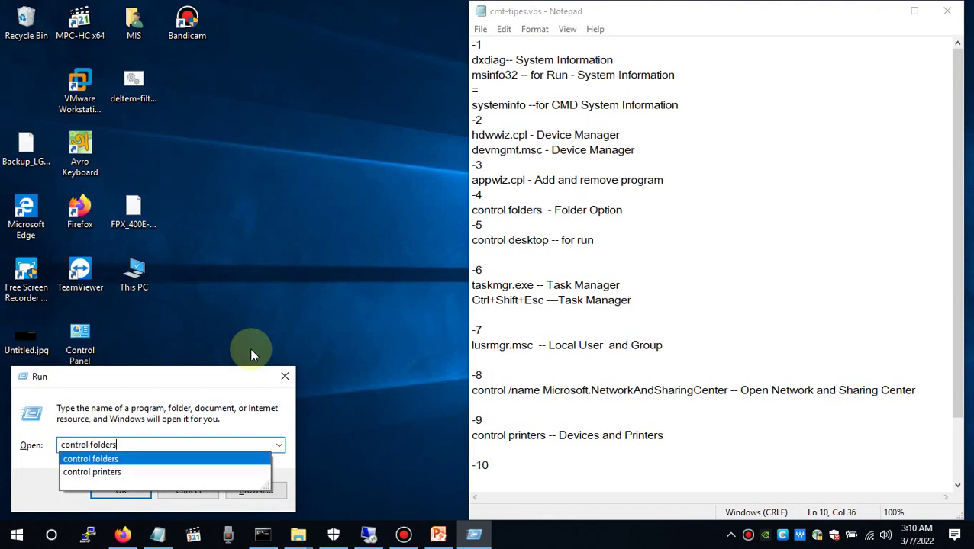
pyautogui.press('Return')
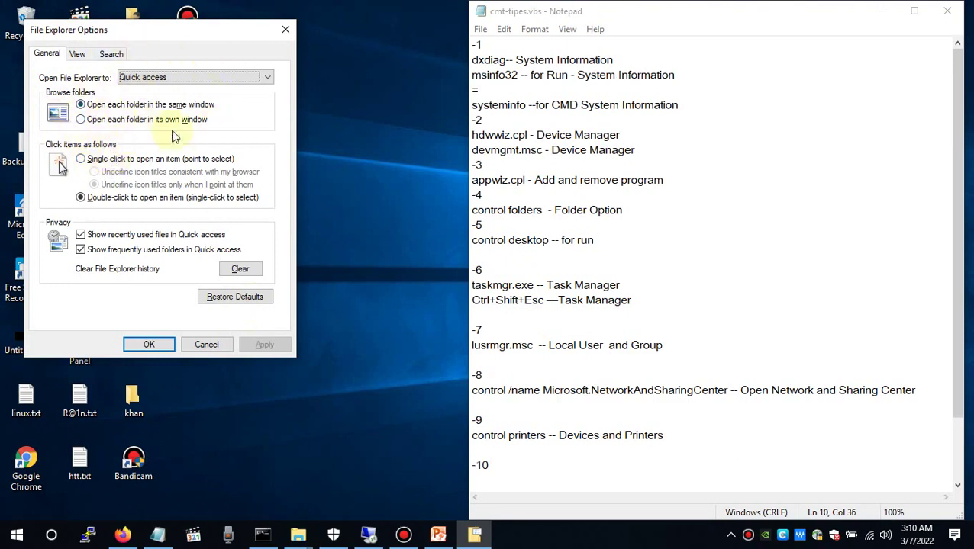
# Step: Point out the "Show hidden files, folders, and drives" and "Hide extensions for known file types" view settings, and close File Explorer Options without applying
pyautogui.click(77, 55)
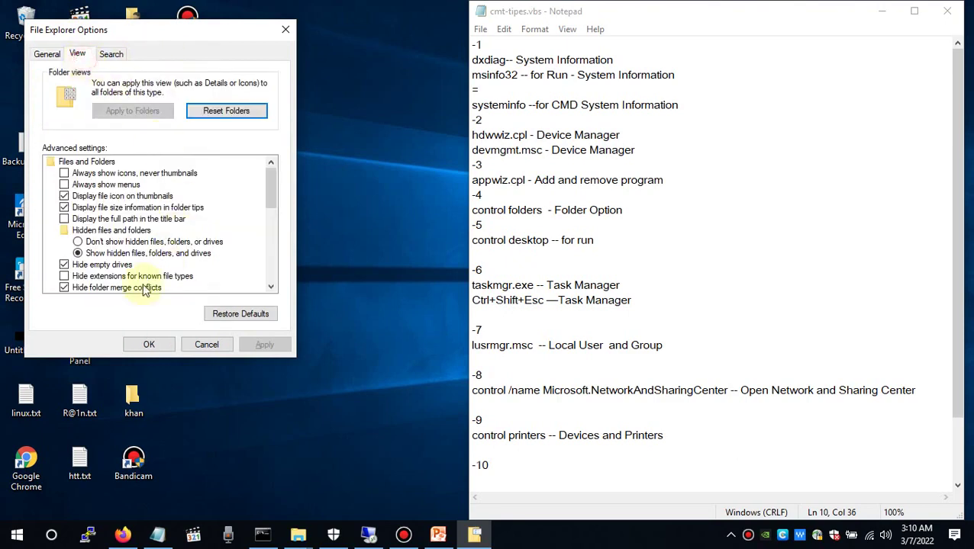
pyautogui.click(78, 253)
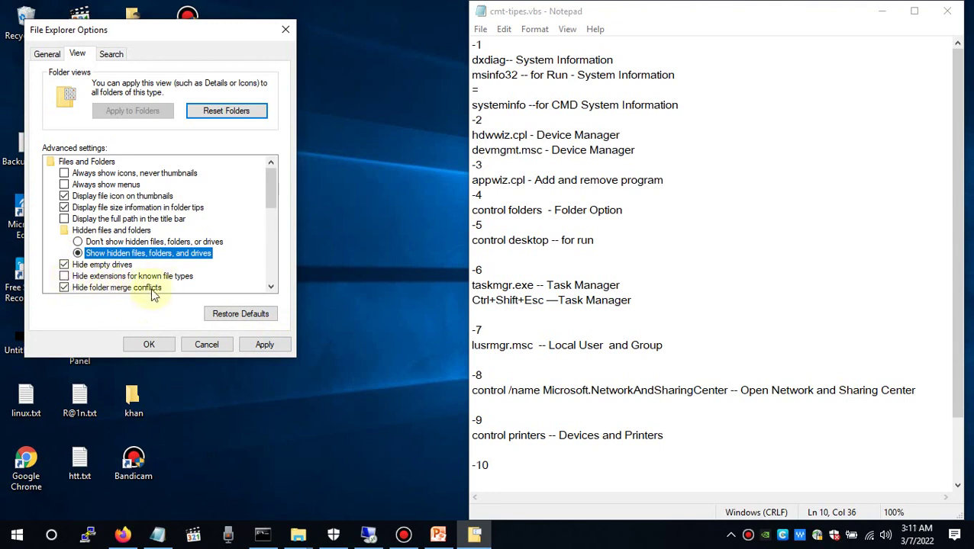
pyautogui.click(64, 276)
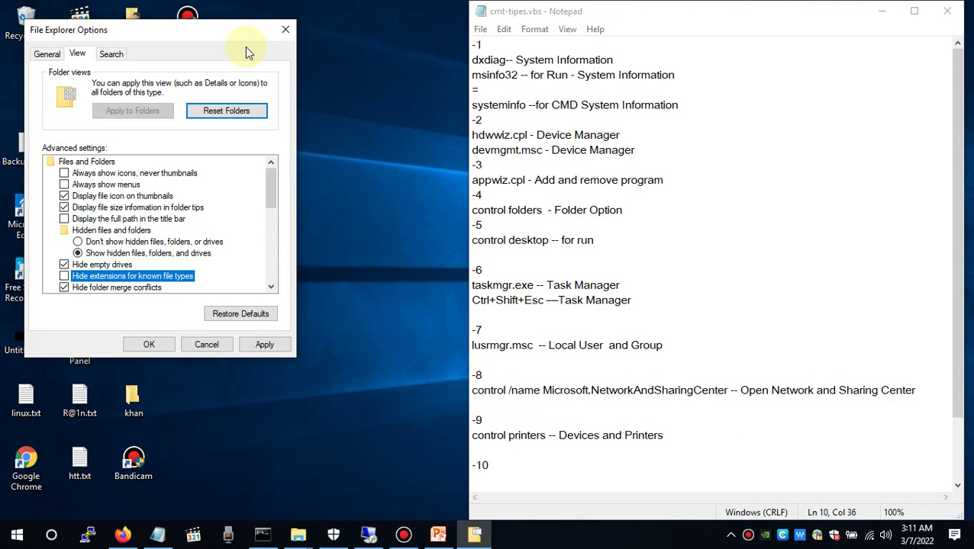
pyautogui.click(284, 30)
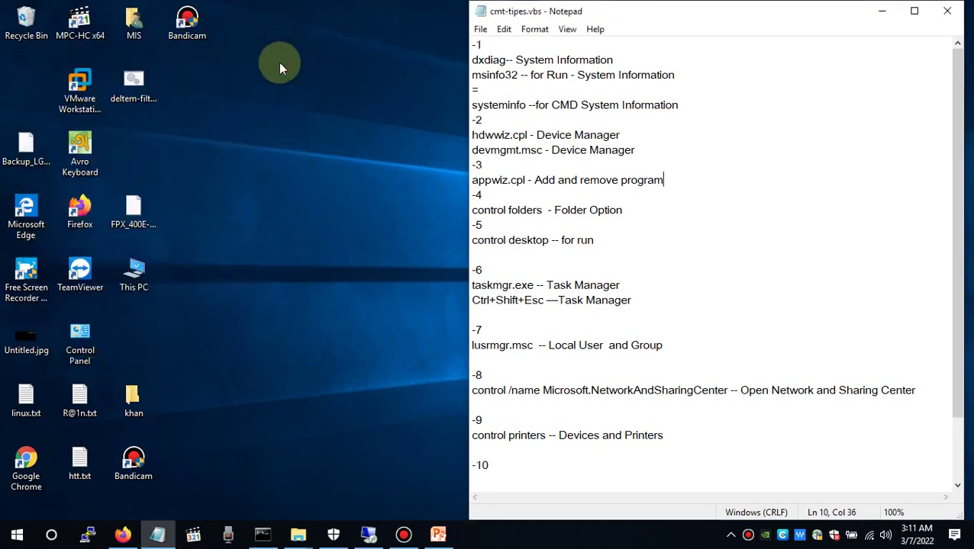
# Step: Copy control desktop from the notes and execute it in the Run dialog to open the Personalization background settings
pyautogui.click(626, 240)
pyautogui.moveTo(626, 239); pyautogui.dragTo(413, 237)
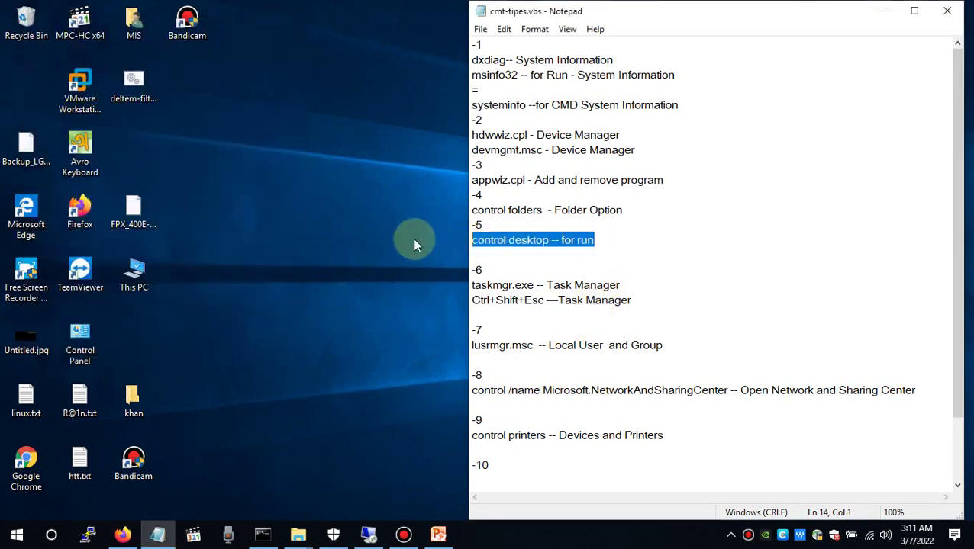
pyautogui.click(578, 257)
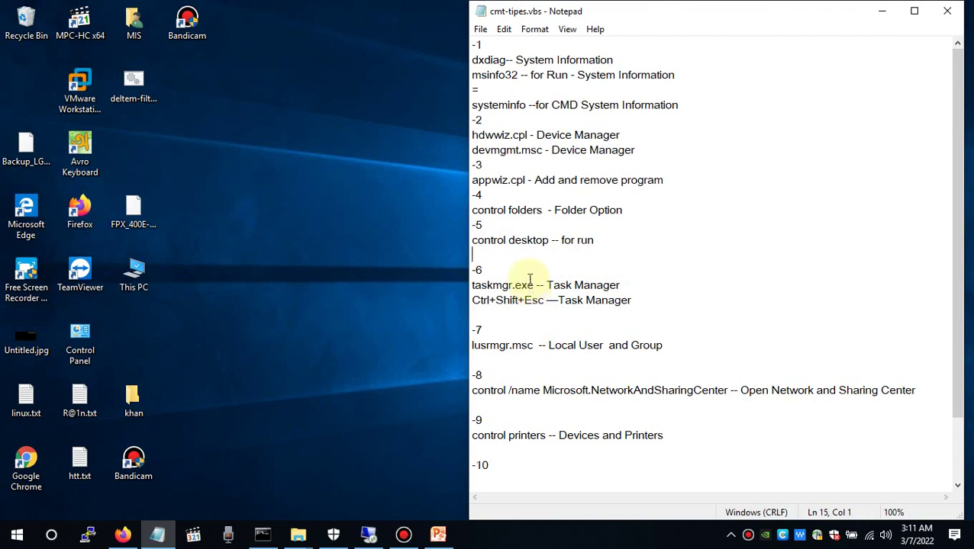
pyautogui.moveTo(549, 241); pyautogui.dragTo(471, 246)
pyautogui.hotkey('ctrl', 'c')
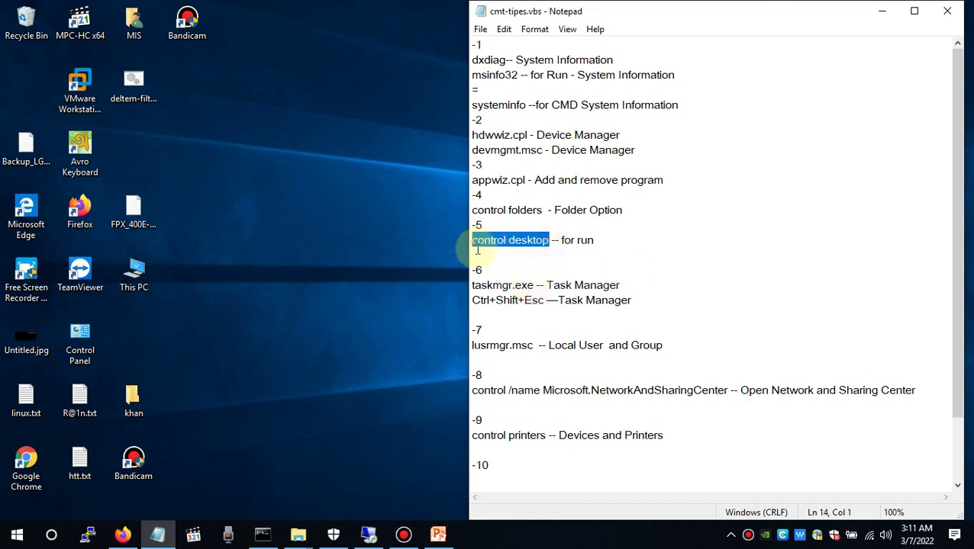
pyautogui.press('super+r')
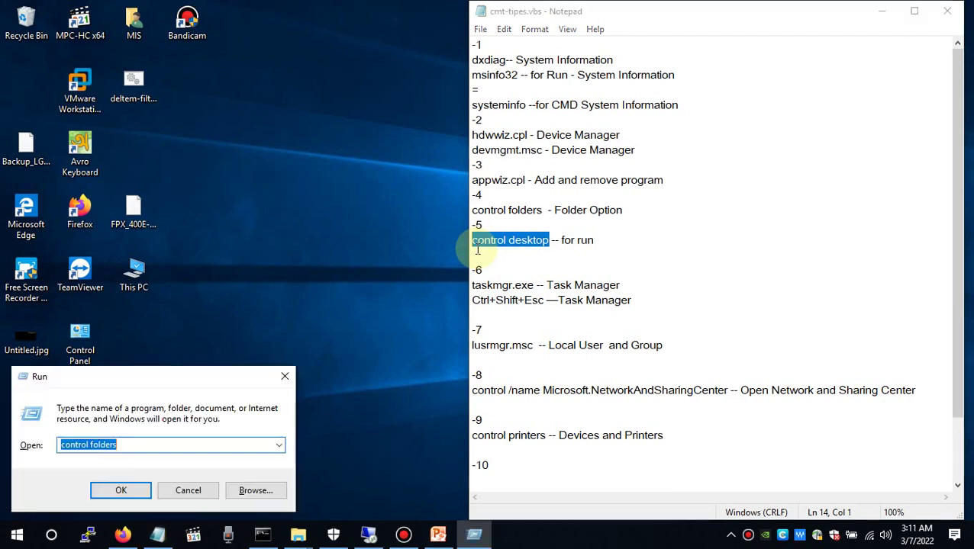
pyautogui.hotkey('ctrl', 'v')
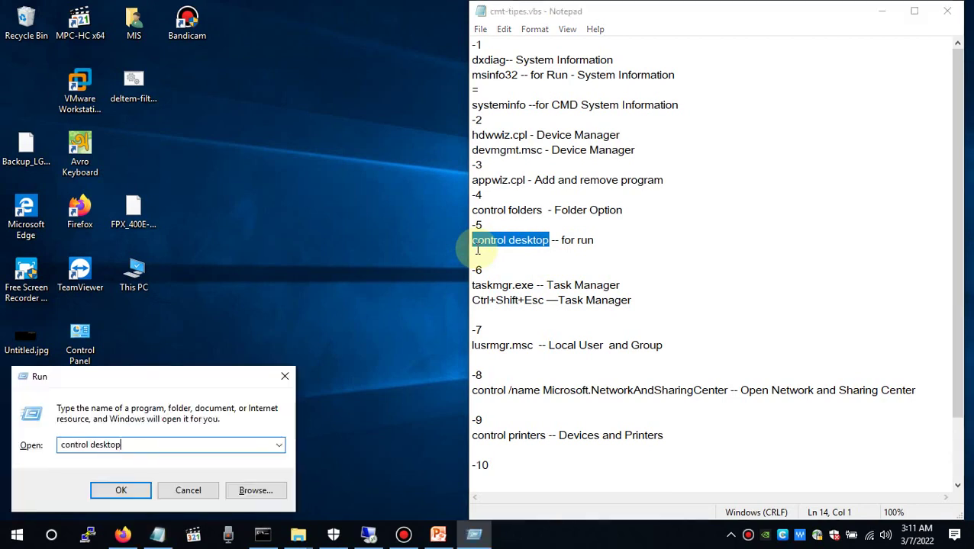
pyautogui.press('Return')
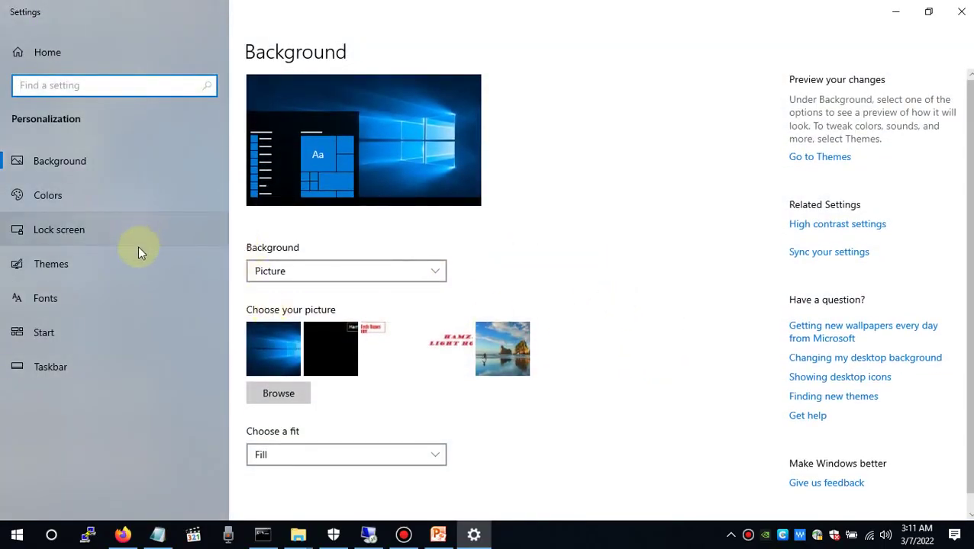
# Step: View the Desktop Icon Settings from the Themes page, close them and Settings, and return to the Task Manager lines in the notes
pyautogui.click(131, 268)
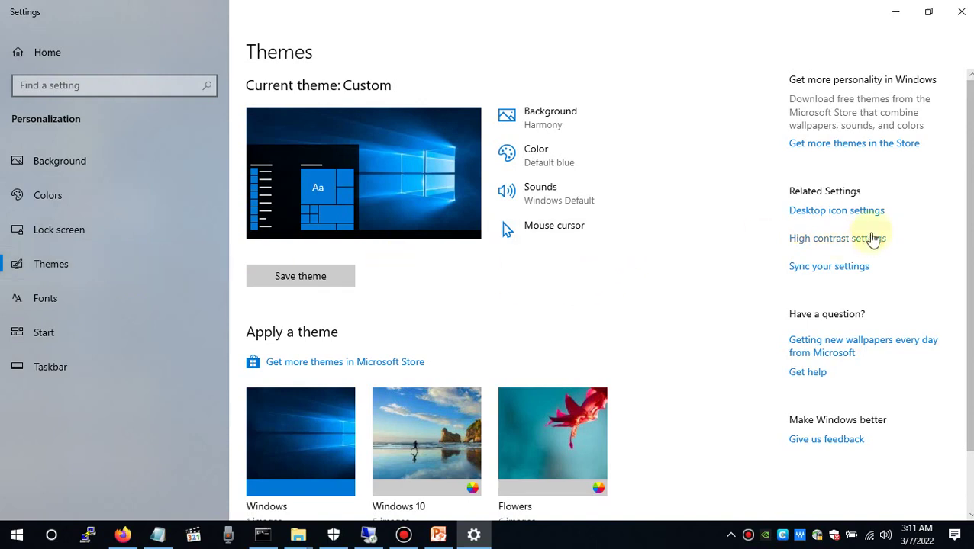
pyautogui.click(839, 213)
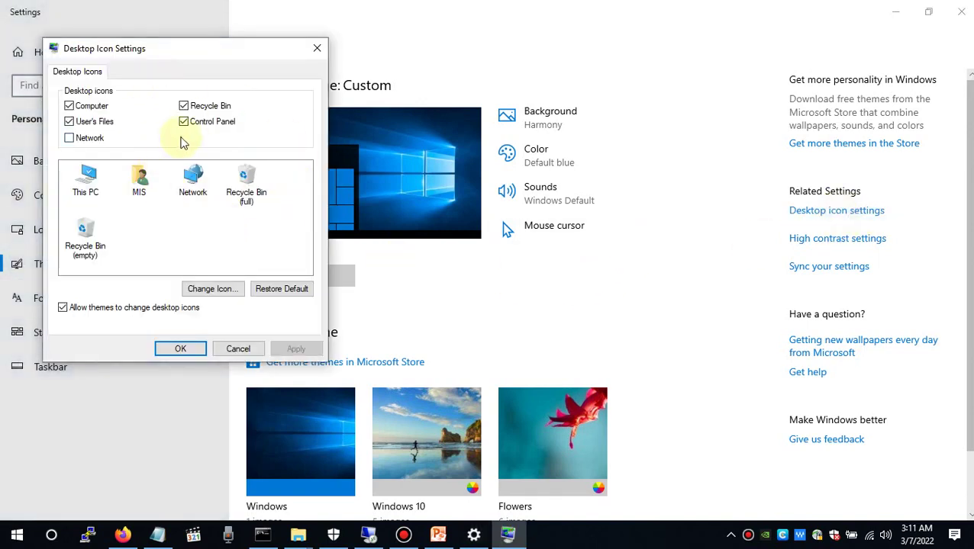
pyautogui.click(316, 48)
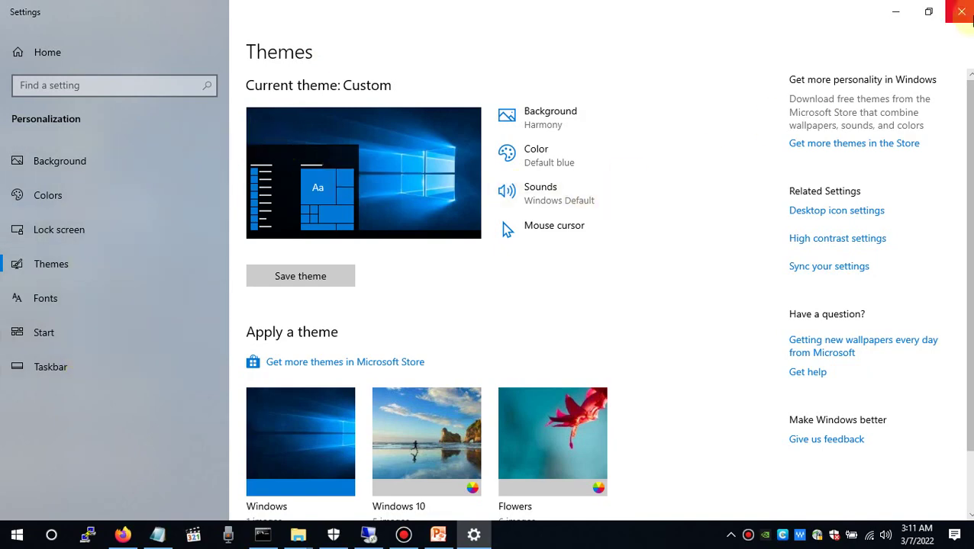
pyautogui.click(961, 11)
pyautogui.click(635, 299)
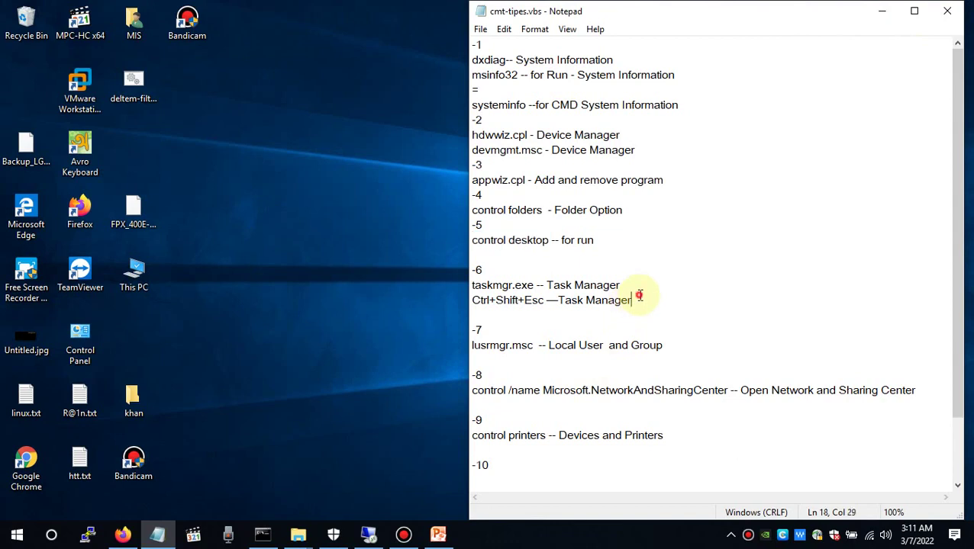
# Step: Try to execute teskmgr.exe in the Run dialog
pyautogui.scroll(-2, 636, 295)
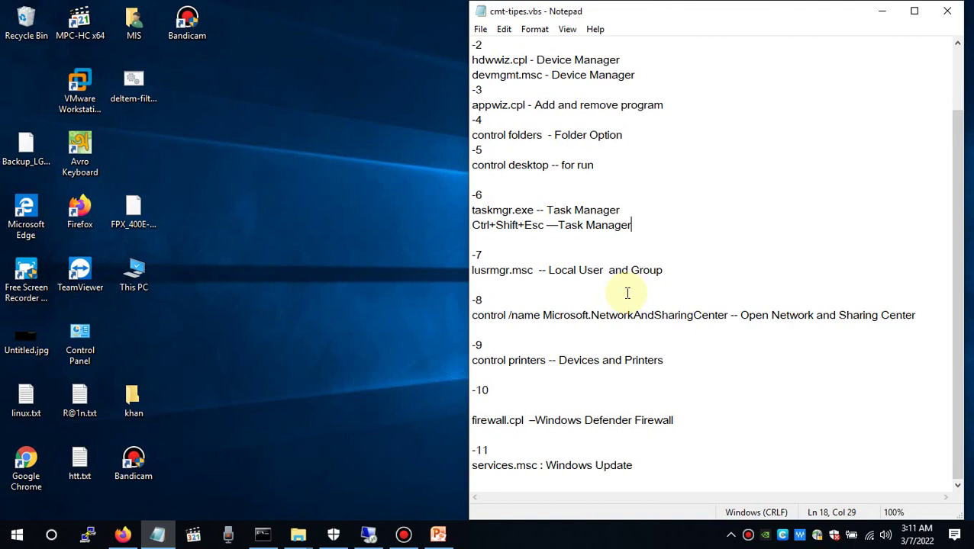
pyautogui.press('super+r')
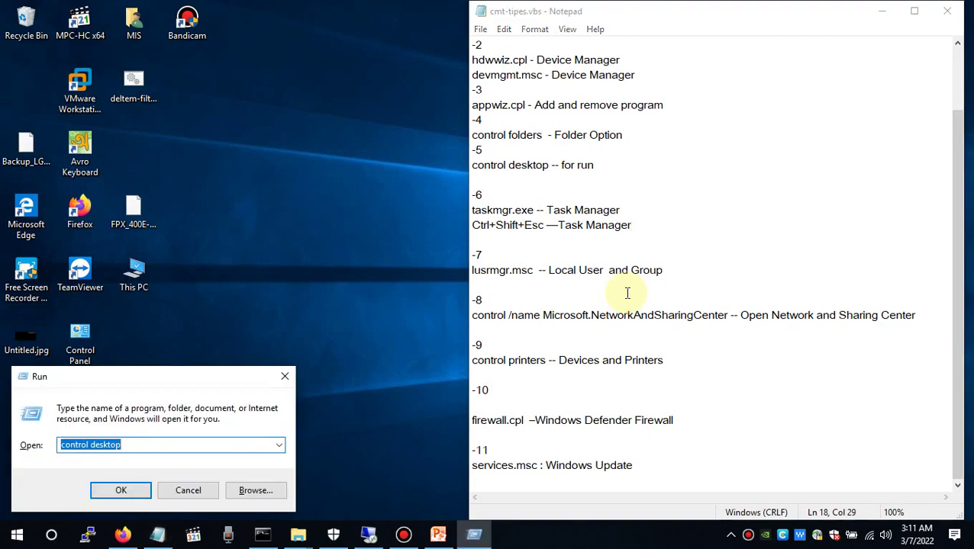
pyautogui.write('tesk')
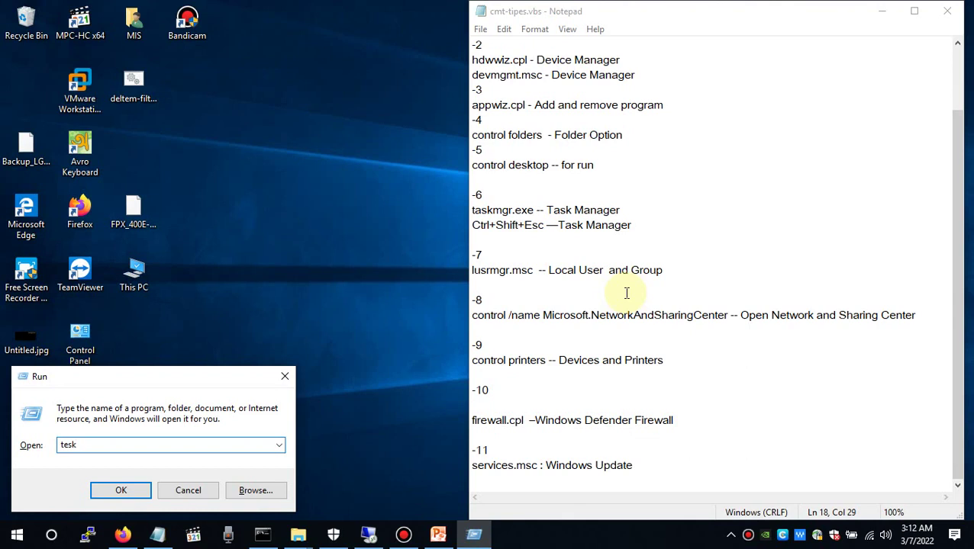
pyautogui.write('mgr.exe')
pyautogui.press('Return')
pyautogui.press('Return')
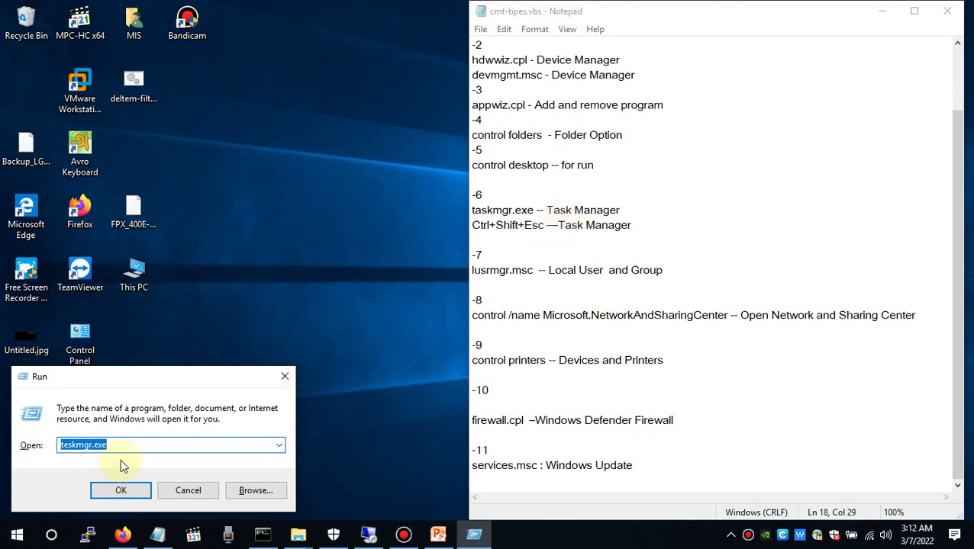
# Step: Correct the Run command to taskmgr.exe and execute it to open Task Manager
pyautogui.click(69, 445)
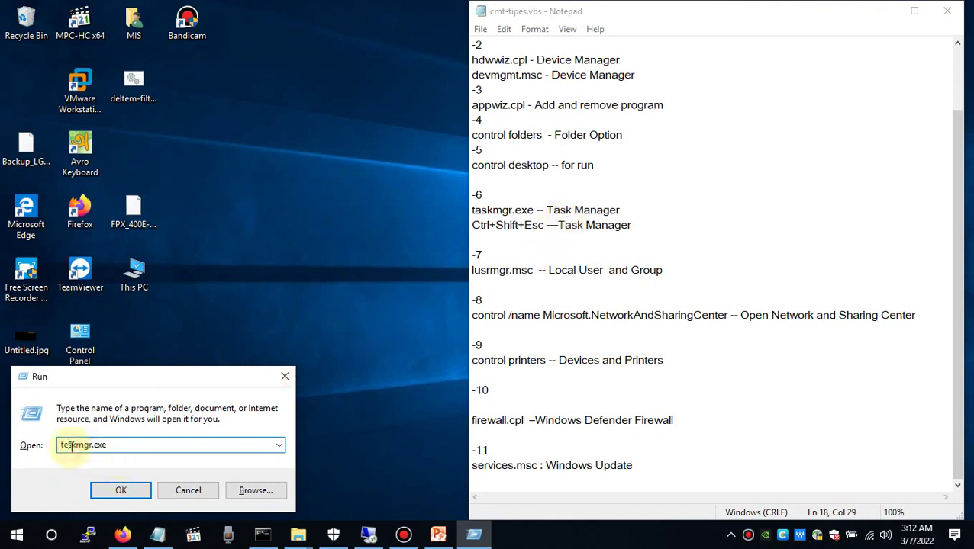
pyautogui.press('BackSpace')
pyautogui.write('a')
pyautogui.press('Right')
pyautogui.press('Right')
pyautogui.press('Right')
pyautogui.press('Right')
pyautogui.press('Right')
pyautogui.press('Right')
pyautogui.press('Right')
pyautogui.press('Right')
pyautogui.press('Right')
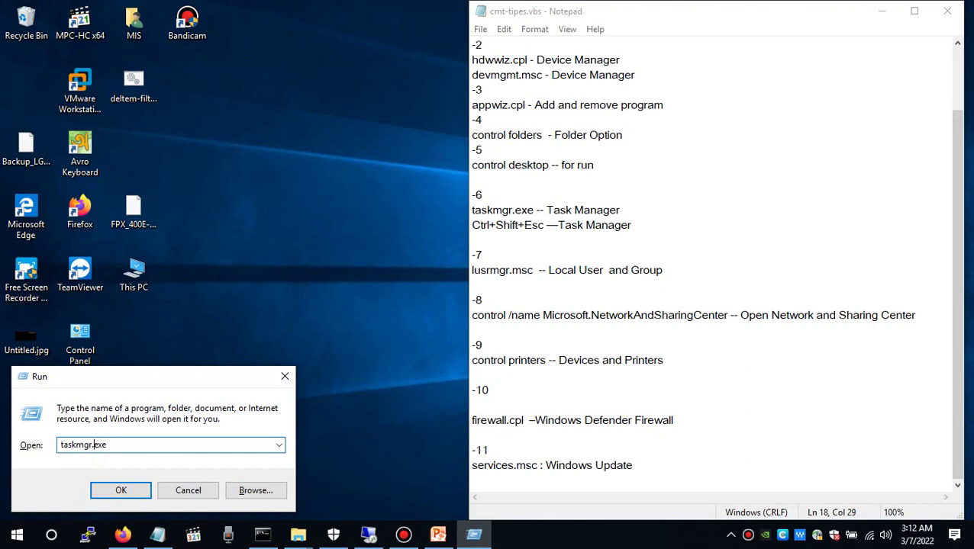
pyautogui.press('Return')
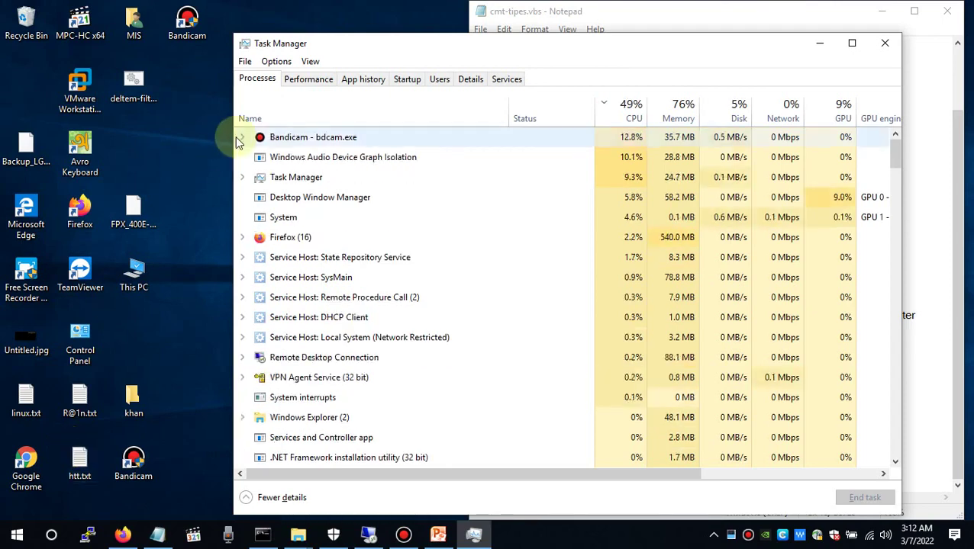
# Step: View the Performance page in Task Manager, go back to Processes, and close Task Manager
pyautogui.click(310, 83)
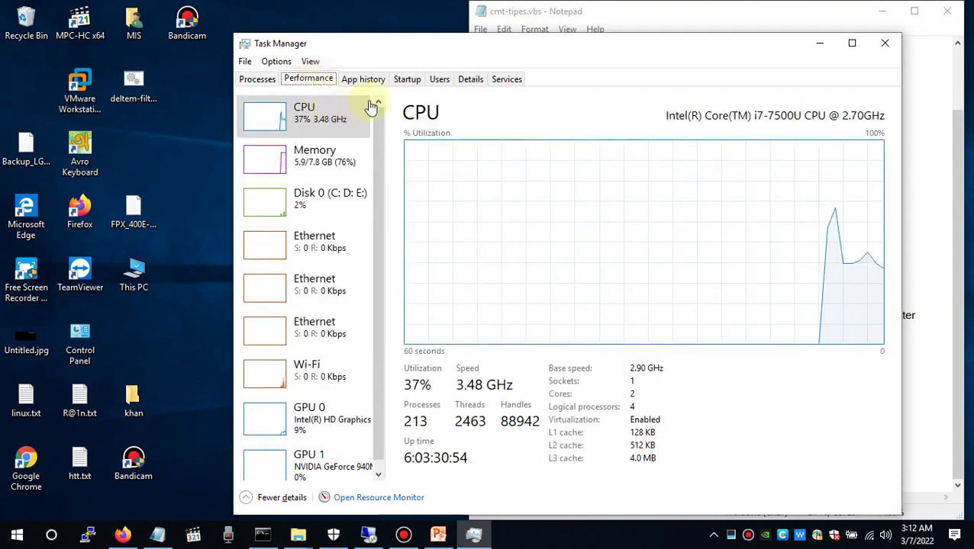
pyautogui.click(271, 81)
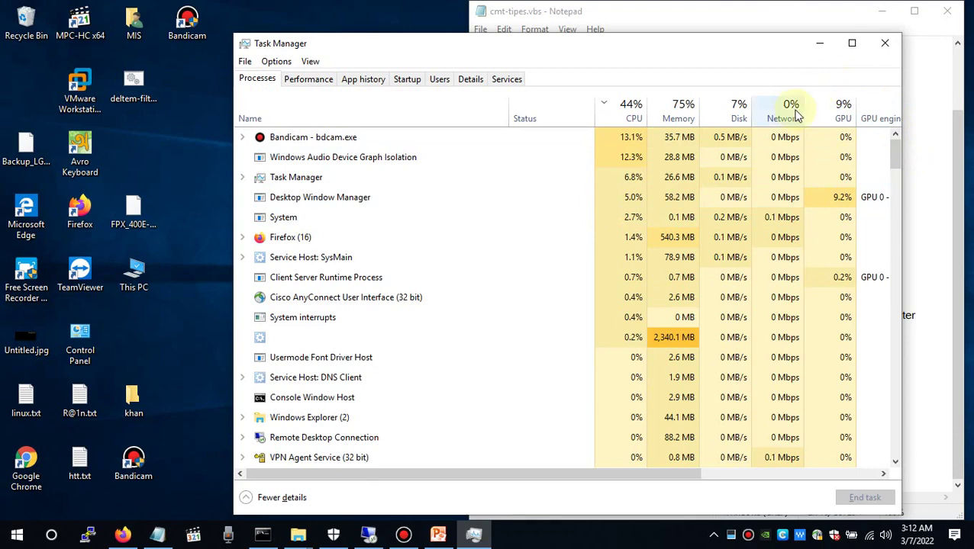
pyautogui.click(884, 46)
# Step: Open Task Manager directly without the Run dialog, close it, and highlight the lusrmgr.msc line in the notes
pyautogui.click(804, 156)
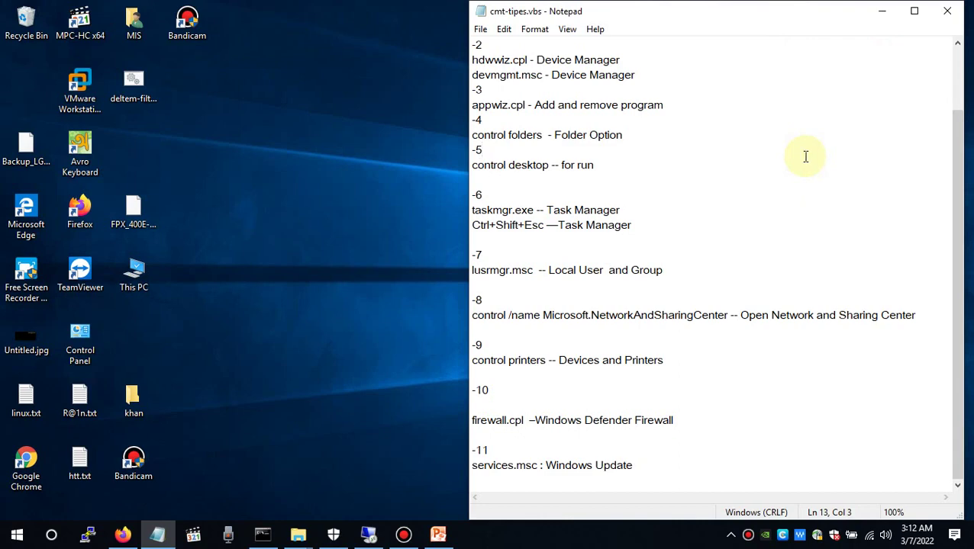
pyautogui.hotkey('ctrl', 'shift', 'Escape')
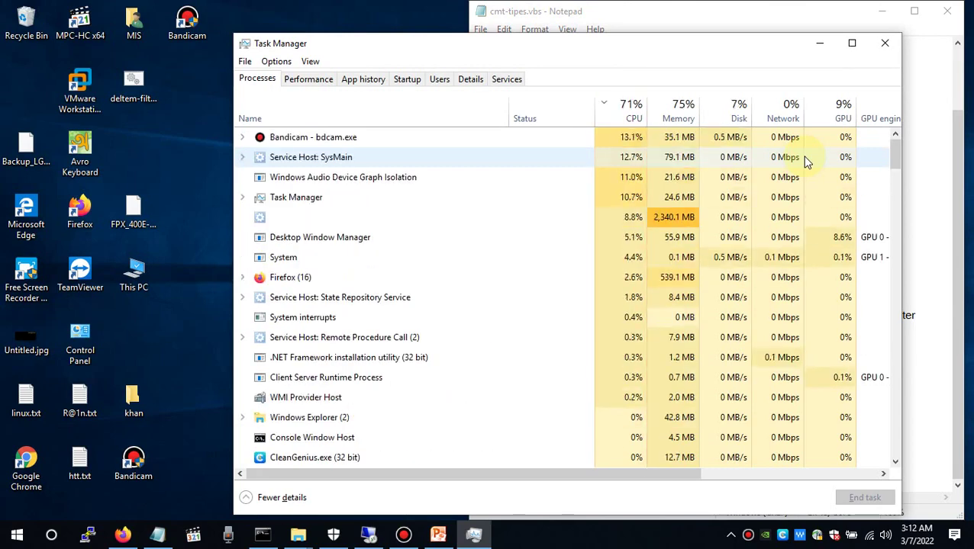
pyautogui.click(883, 44)
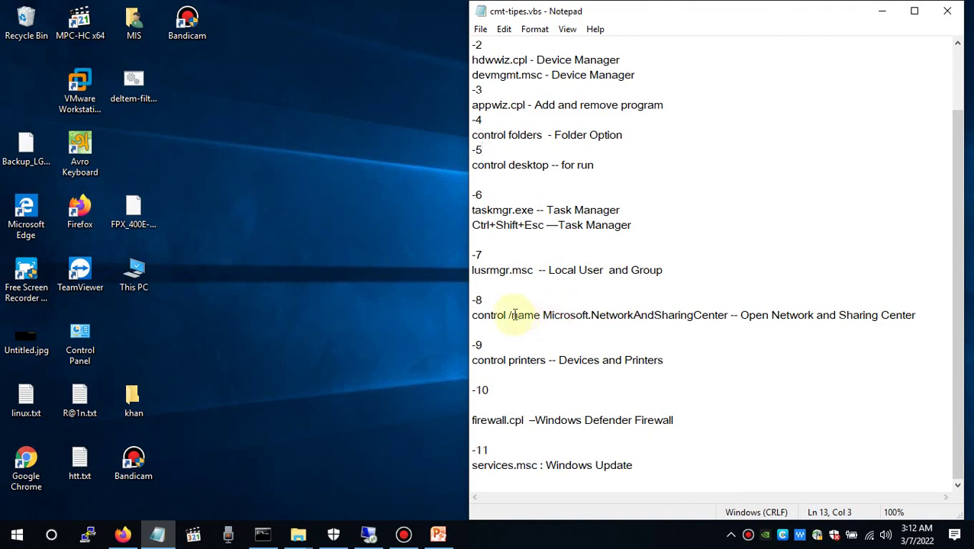
pyautogui.moveTo(676, 269); pyautogui.dragTo(312, 277)
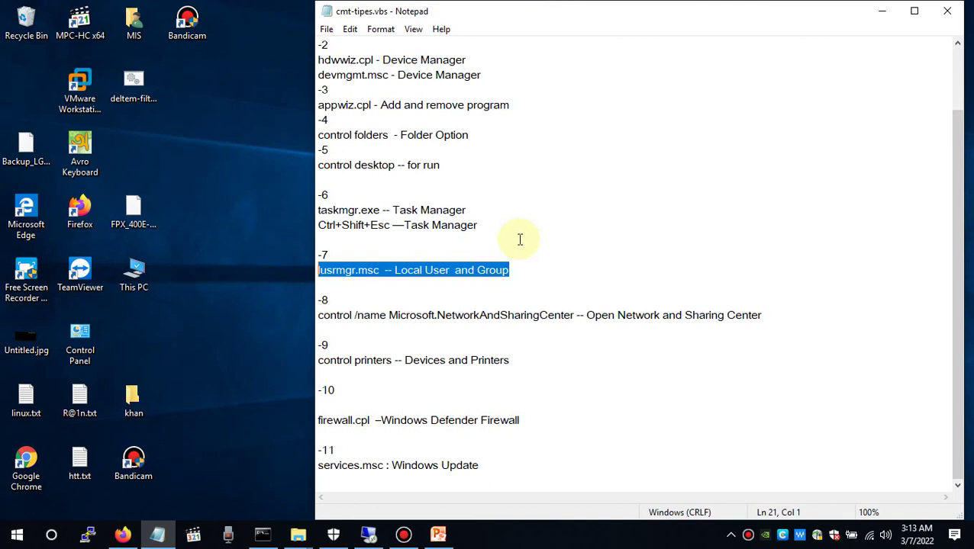
# Step: Move the This PC icon below the Recycle Bin on the desktop and open Computer Management from it
pyautogui.moveTo(153, 267); pyautogui.dragTo(30, 84)
pyautogui.rightClick(28, 89)
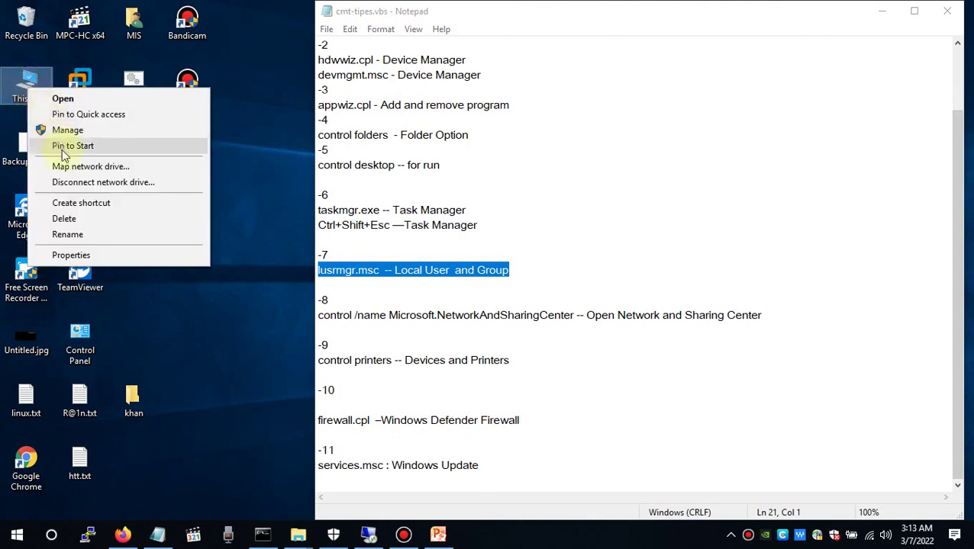
pyautogui.click(67, 131)
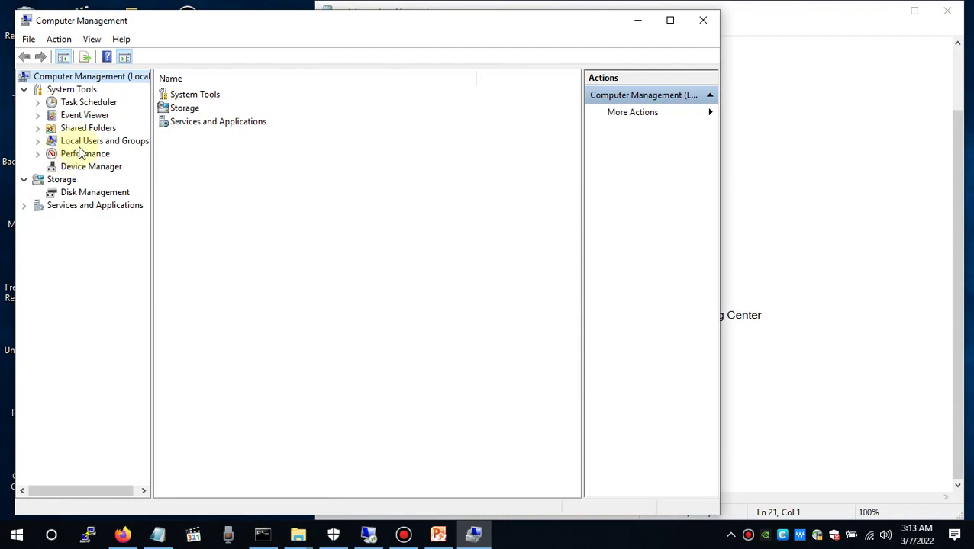
# Step: View the Users folder under Local Users and Groups and the options for the MIS account, and close Computer Management
pyautogui.doubleClick(82, 141)
pyautogui.doubleClick(180, 95)
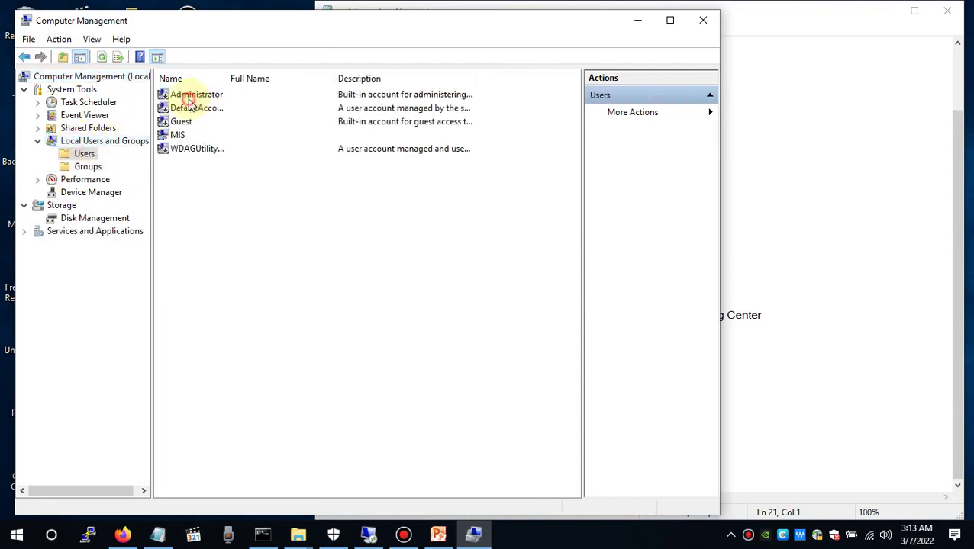
pyautogui.click(180, 135)
pyautogui.click(197, 185)
pyautogui.click(180, 136)
pyautogui.rightClick(183, 141)
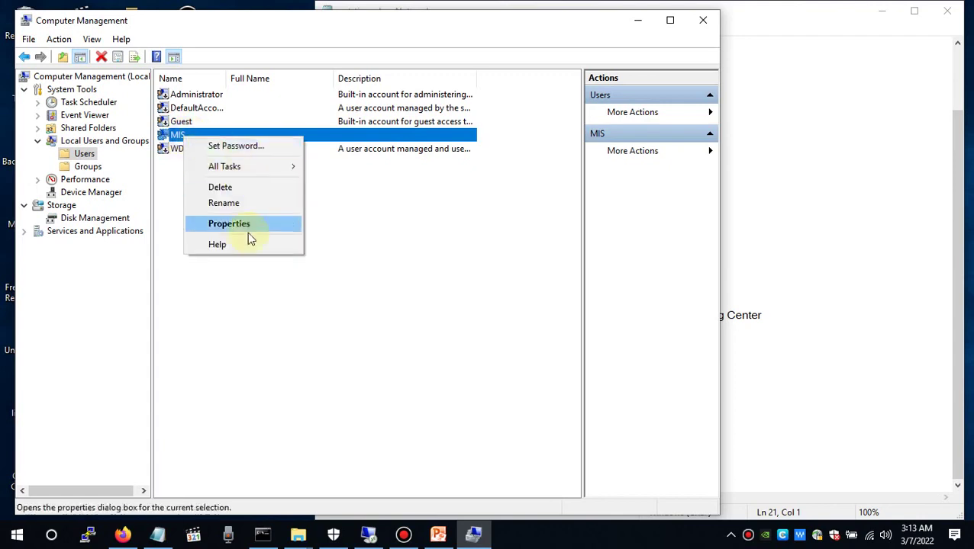
pyautogui.click(370, 284)
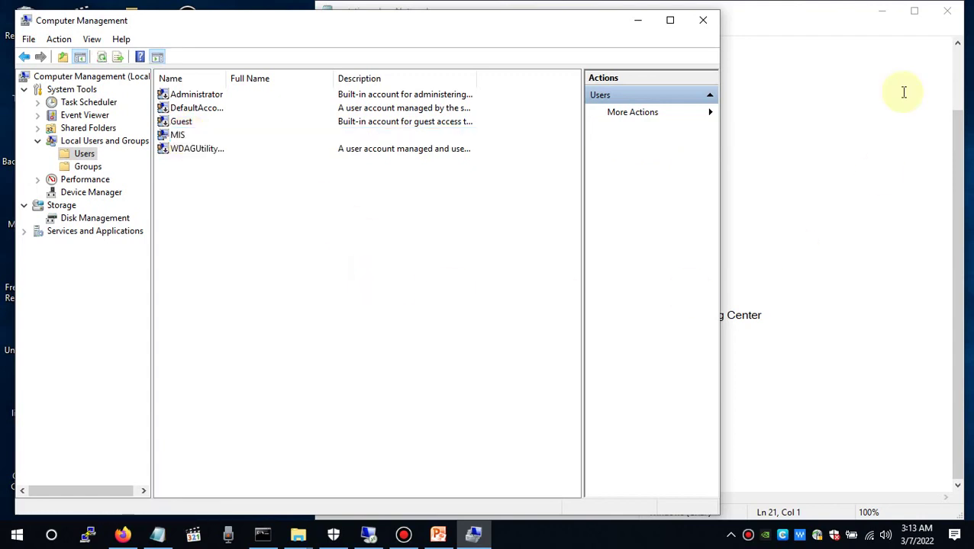
pyautogui.click(703, 20)
pyautogui.click(776, 191)
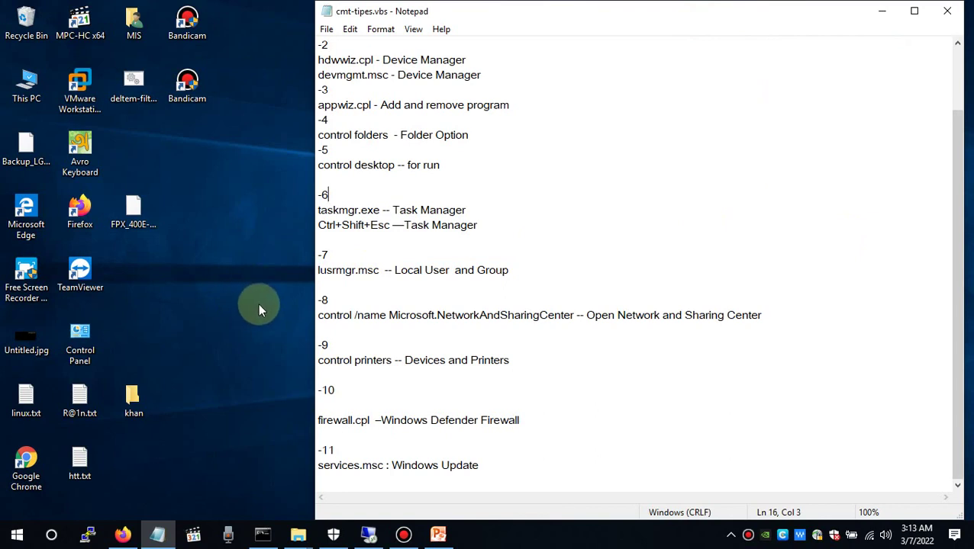
# Step: Execute lusrmgr.msc in the Run dialog, view the Users folder in Local Users and Groups, and close the console
pyautogui.press('super+r')
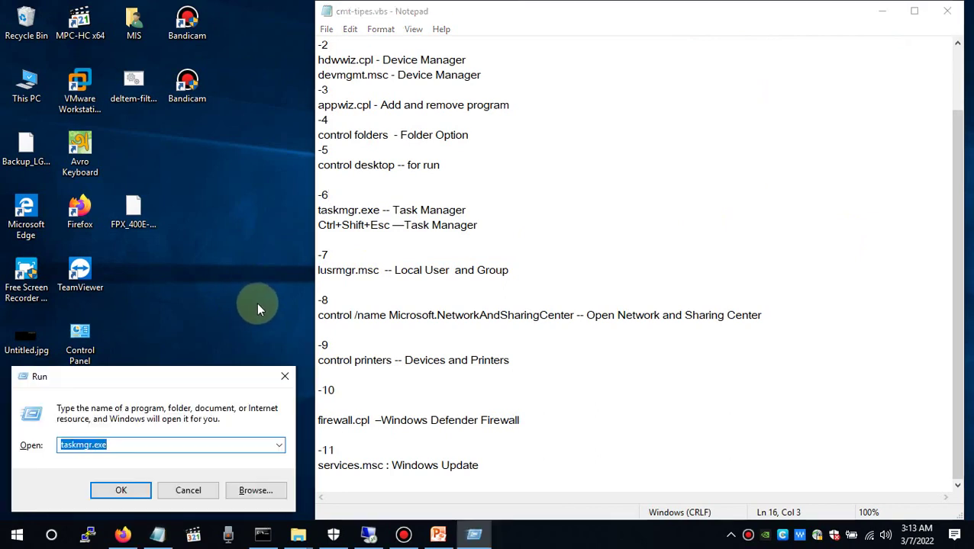
pyautogui.write('lusrmgr.msc')
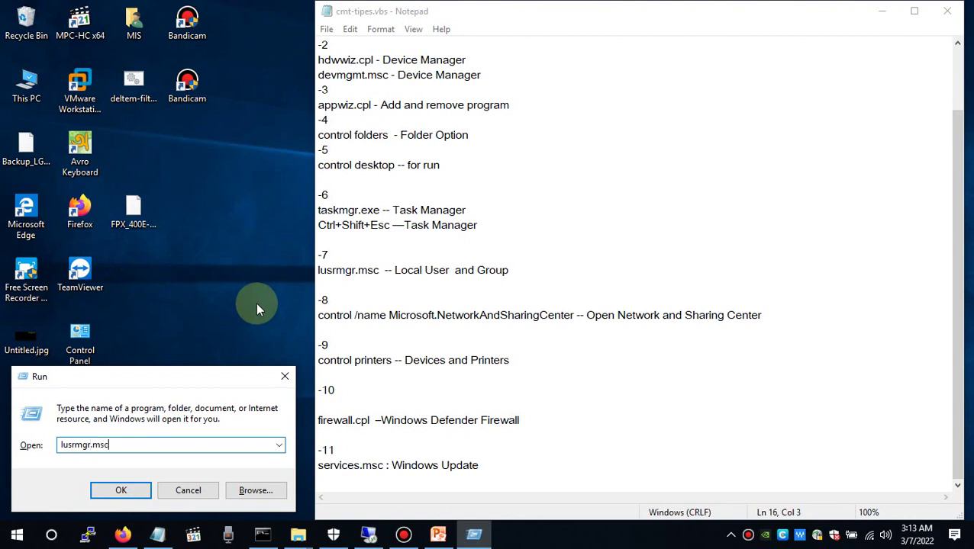
pyautogui.press('Return')
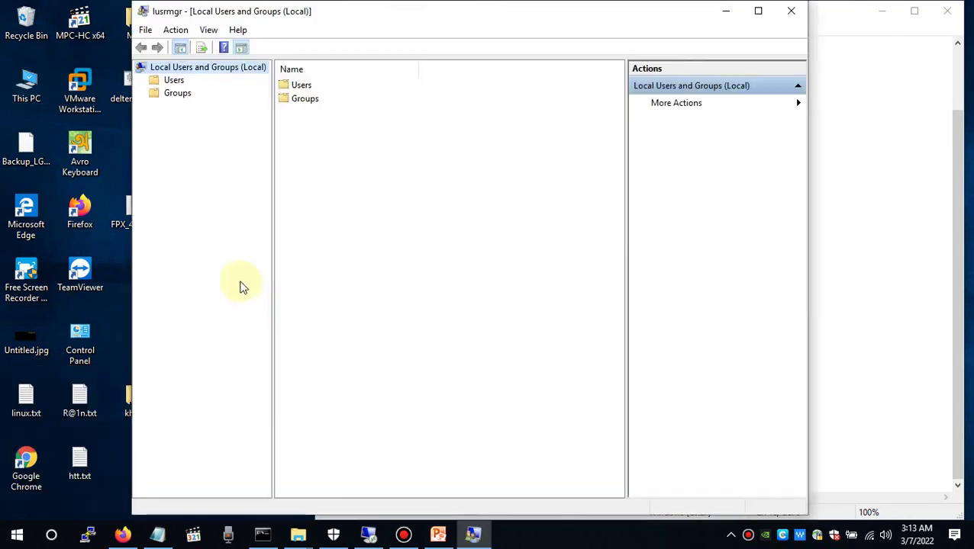
pyautogui.doubleClick(294, 86)
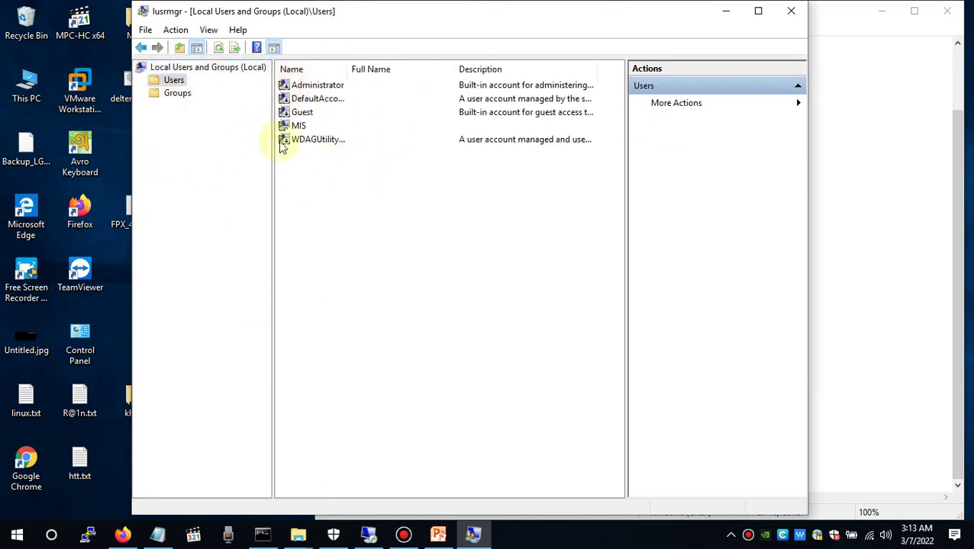
pyautogui.click(794, 19)
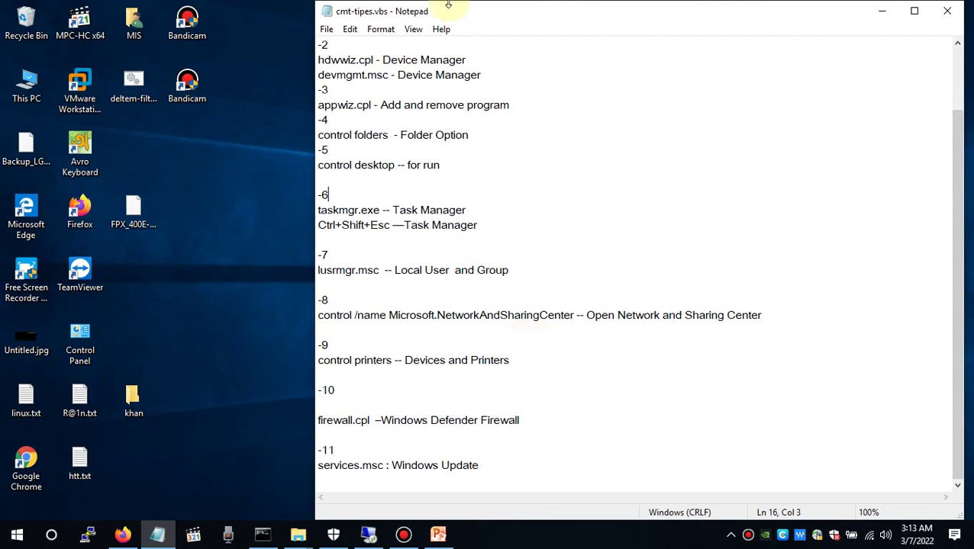
# Step: Point out the control /name Microsoft.NetworkAndSharingCenter command in the notes
pyautogui.moveTo(787, 315); pyautogui.dragTo(267, 320)
pyautogui.click(387, 343)
pyautogui.click(574, 315)
pyautogui.click(571, 315)
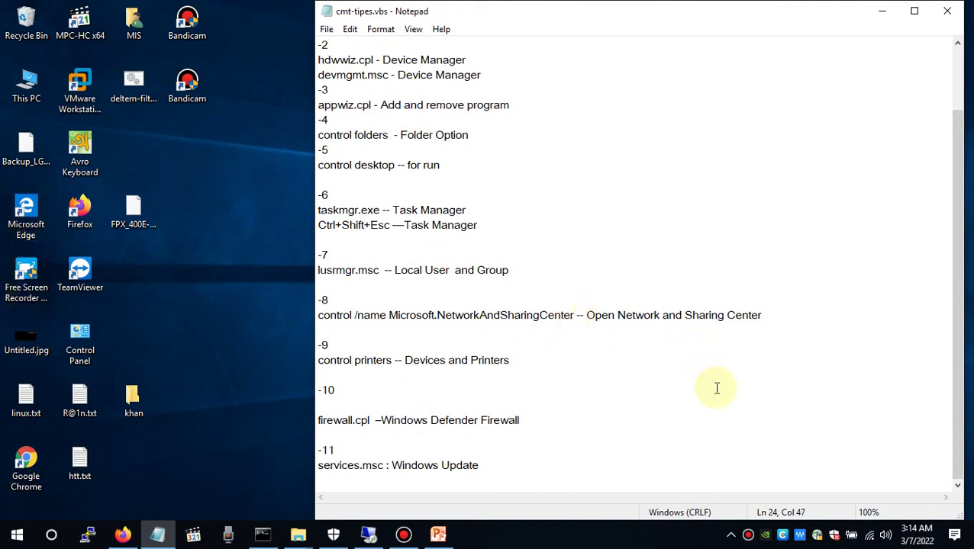
# Step: Open Network and Sharing Center from the Ethernet page of Network & Internet settings, and close it
pyautogui.rightClick(867, 534)
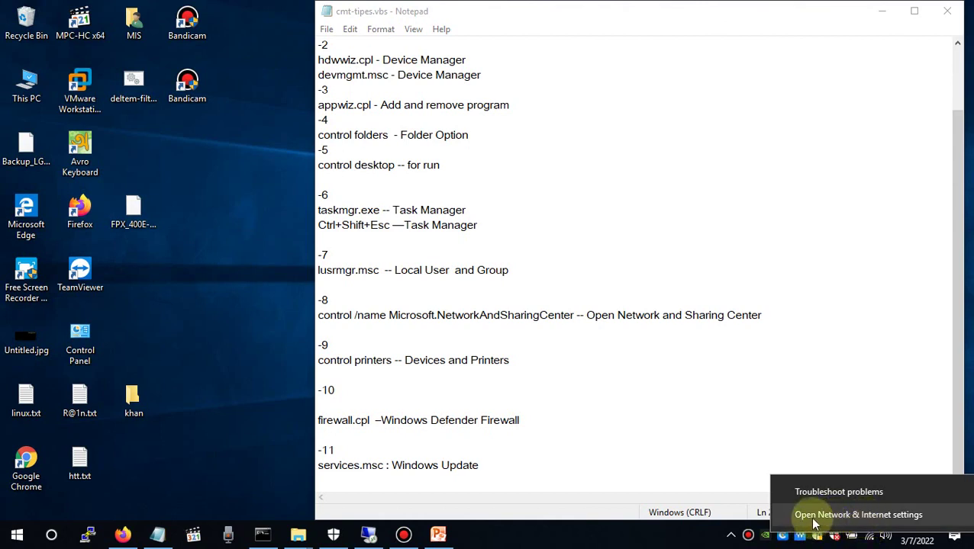
pyautogui.click(833, 516)
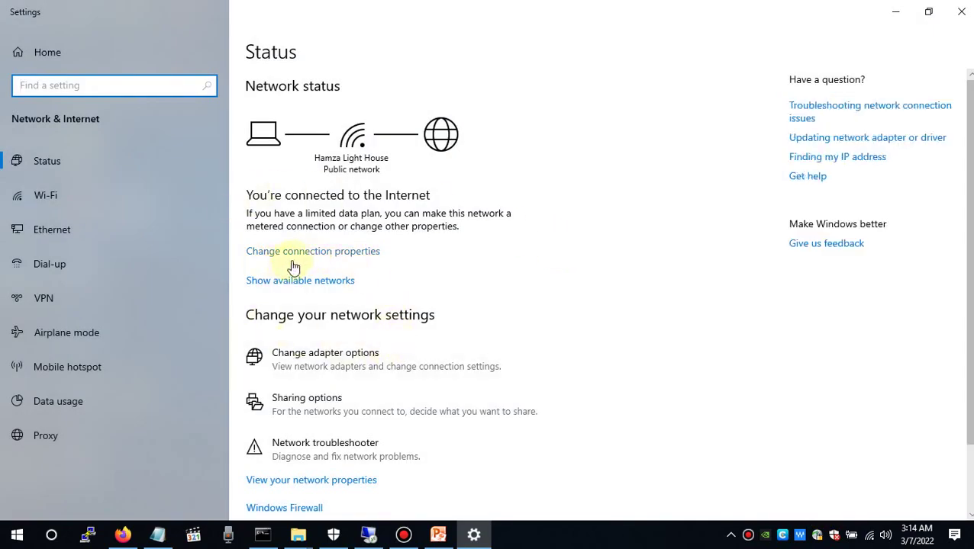
pyautogui.click(87, 230)
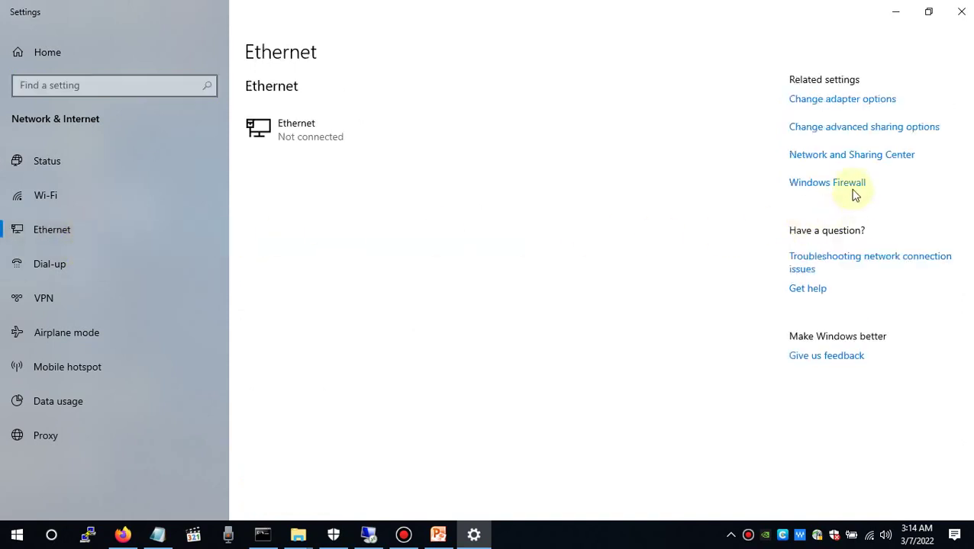
pyautogui.click(830, 160)
pyautogui.click(960, 7)
# Step: Return to the notes and copy the command control /name Microsoft.NetworkAndSharingCenter
pyautogui.click(157, 535)
pyautogui.click(577, 316)
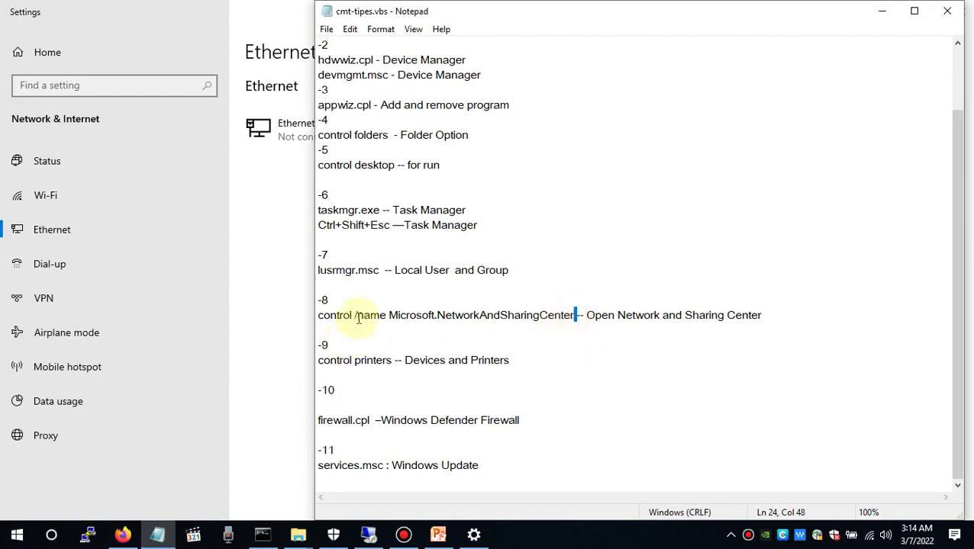
pyautogui.moveTo(356, 315)
pyautogui.mouseDown()
pyautogui.moveTo(572, 316)
pyautogui.moveTo(369, 316)
pyautogui.mouseUp()
pyautogui.moveTo(572, 316); pyautogui.dragTo(300, 320)
pyautogui.hotkey('ctrl', 'c')
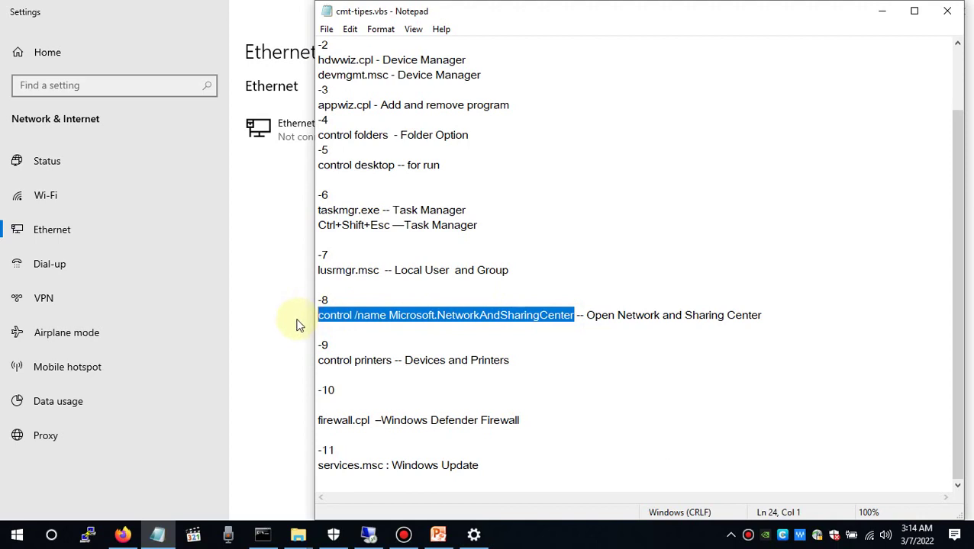
# Step: Execute the copied command in the Run dialog to open Network and Sharing Center, close it, and return to Settings
pyautogui.press('super+r')
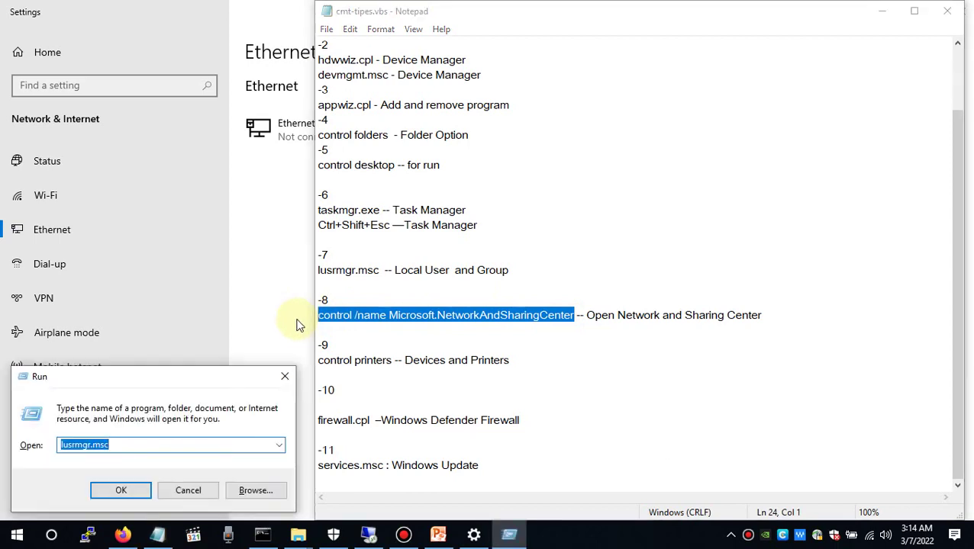
pyautogui.hotkey('ctrl', 'v')
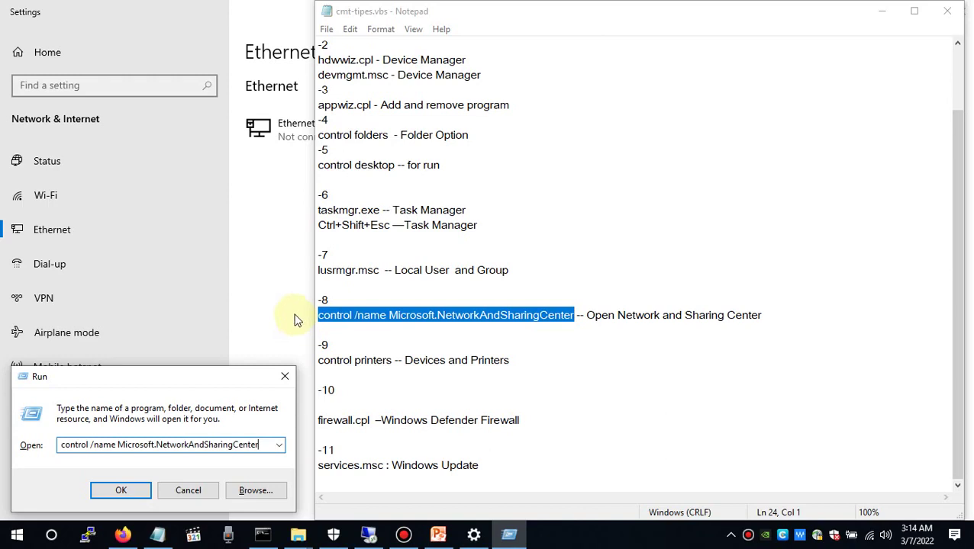
pyautogui.click(121, 490)
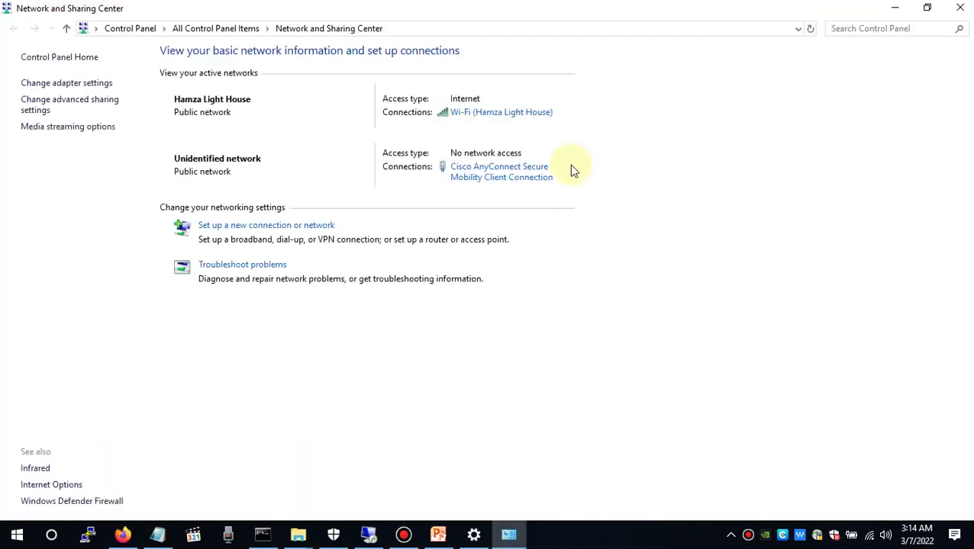
pyautogui.click(960, 7)
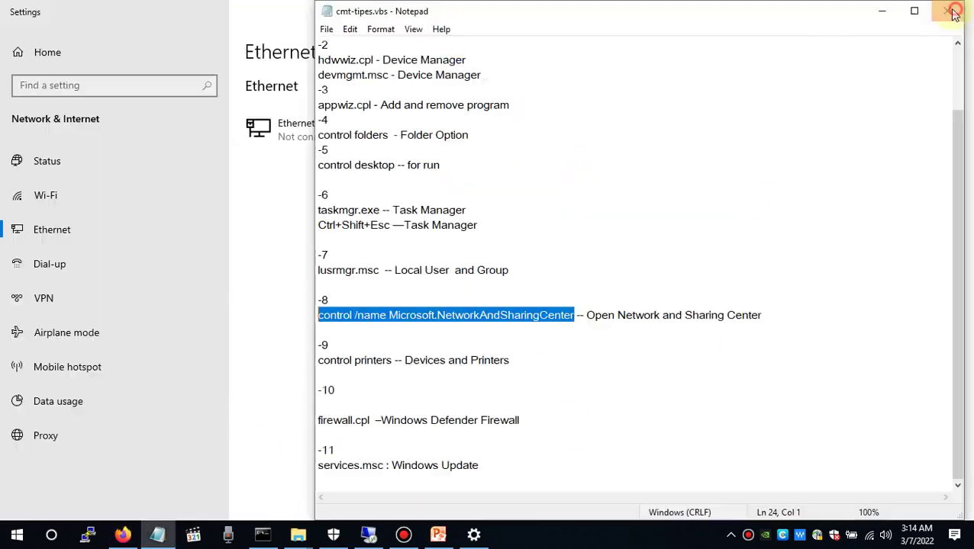
pyautogui.click(267, 346)
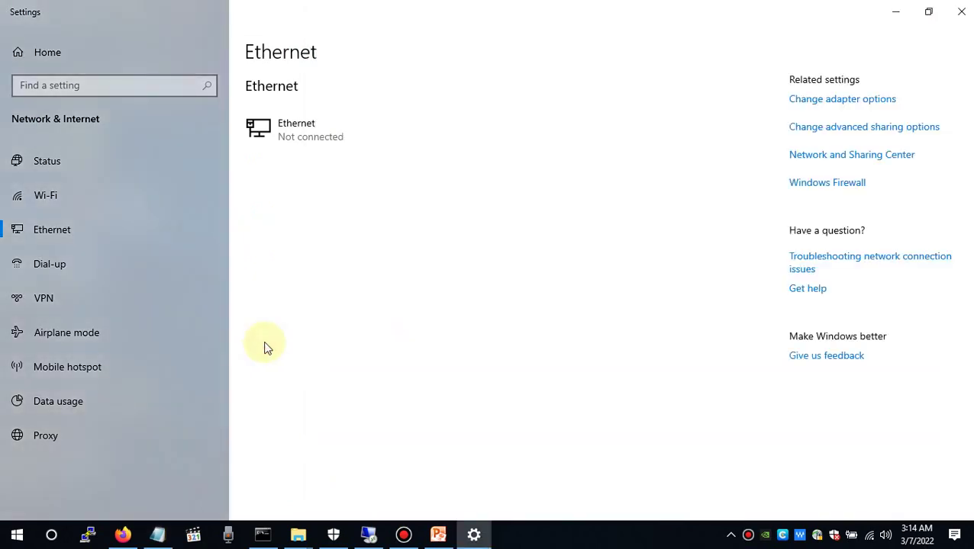
# Step: Run control /name Microsoft.NetworkAndSharingCenter again from the Run dialog after checking its command history, and close Network and Sharing Center
pyautogui.press('super+r')
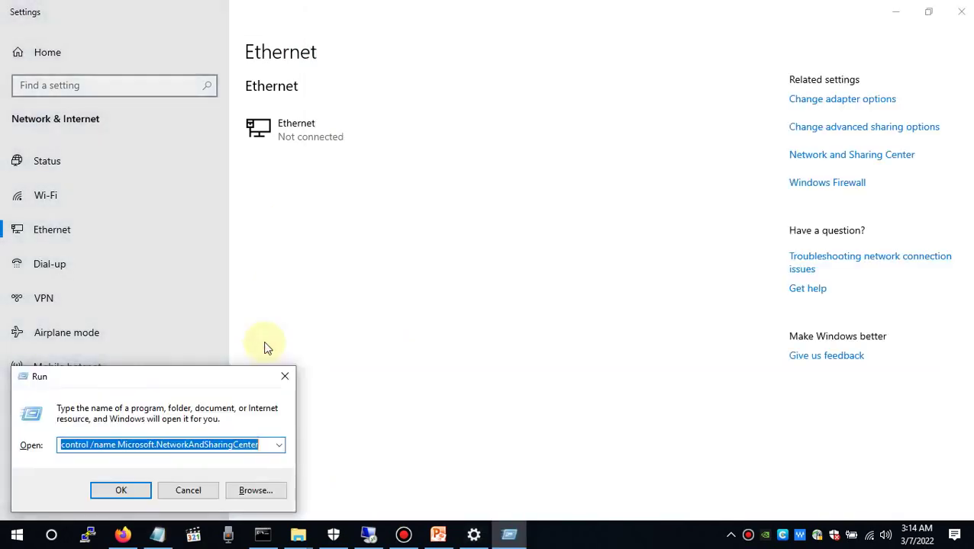
pyautogui.click(278, 447)
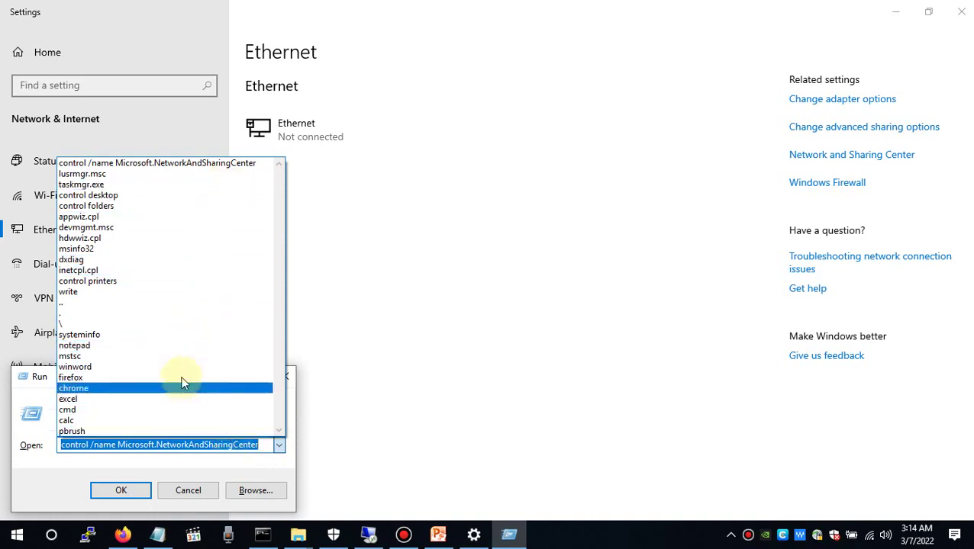
pyautogui.click(80, 494)
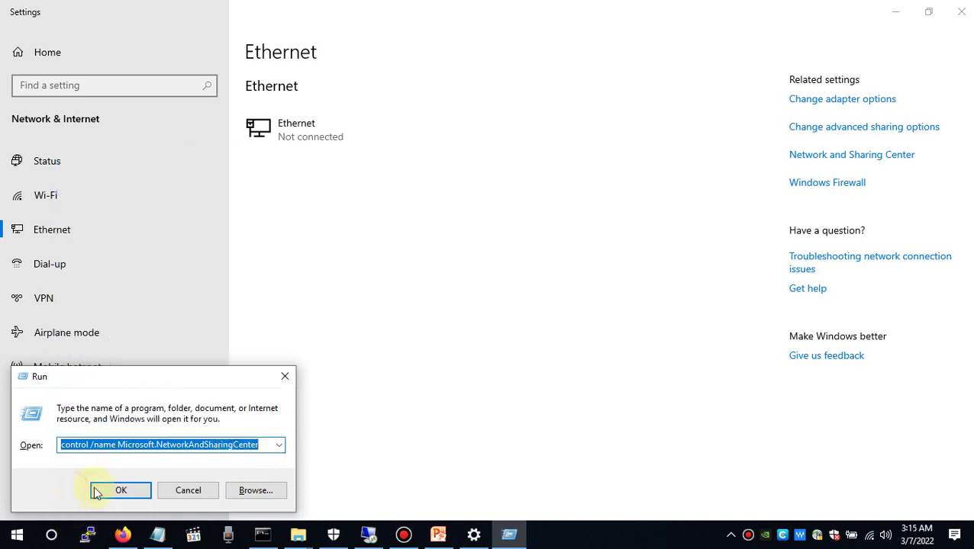
pyautogui.click(123, 493)
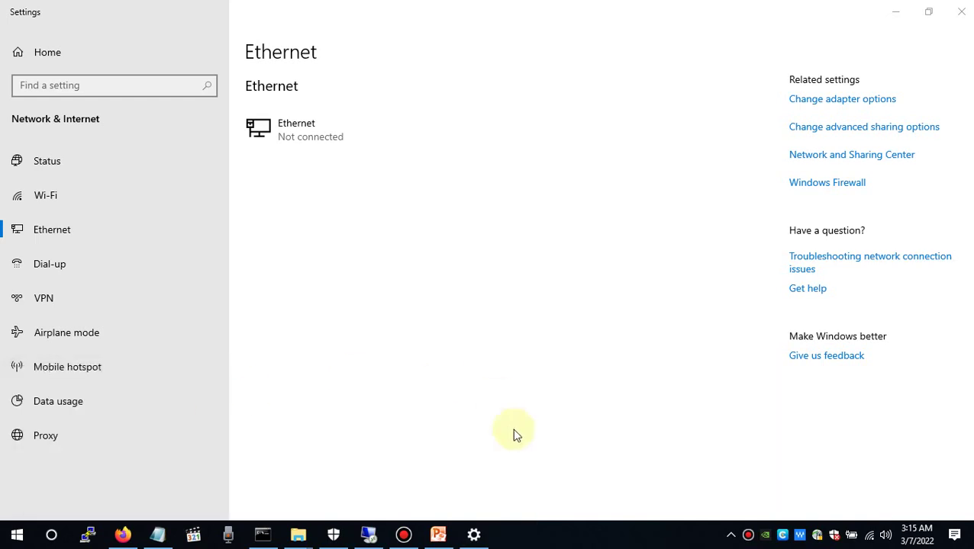
pyautogui.click(963, 10)
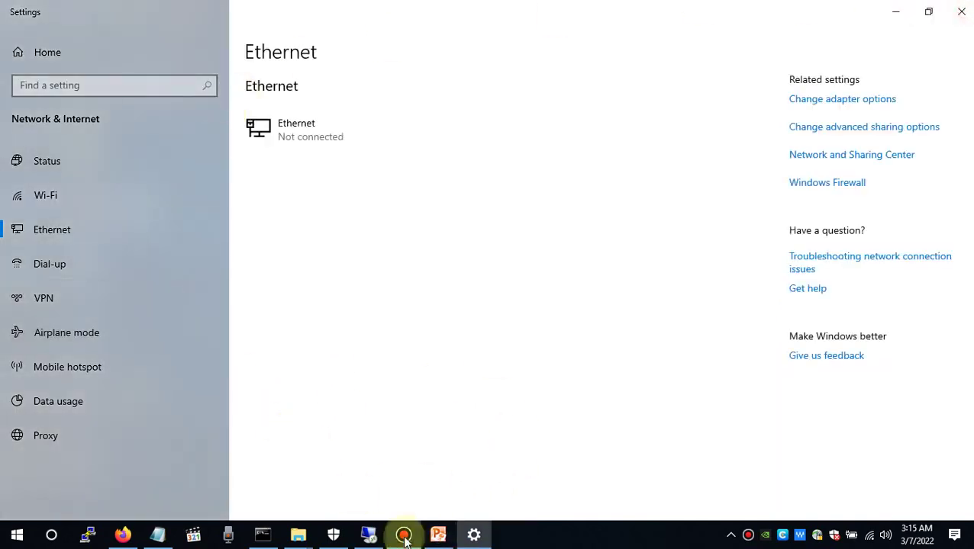
# Step: Copy control printers from the notes, execute it in the Run dialog to open Devices and Printers, and close that window
pyautogui.click(157, 534)
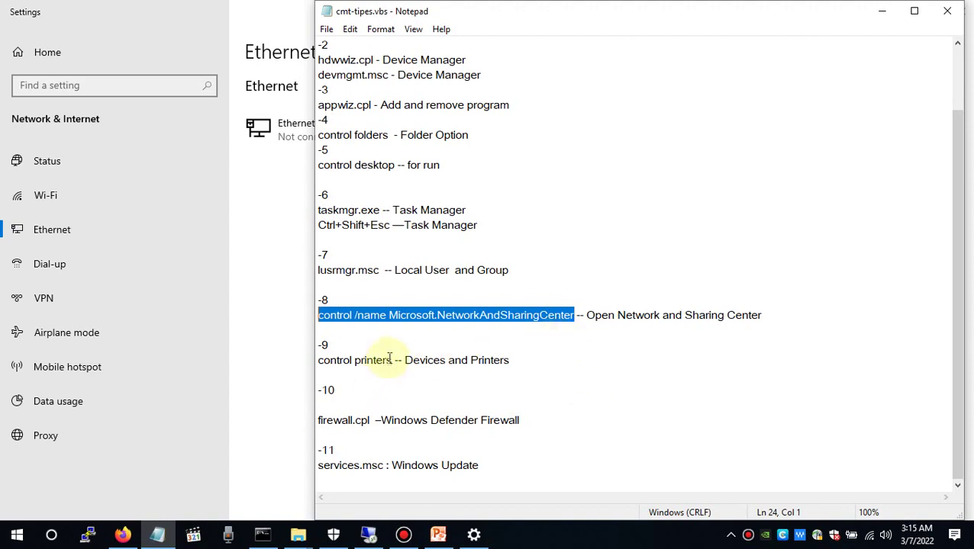
pyautogui.moveTo(394, 360); pyautogui.dragTo(315, 363)
pyautogui.hotkey('ctrl', 'c')
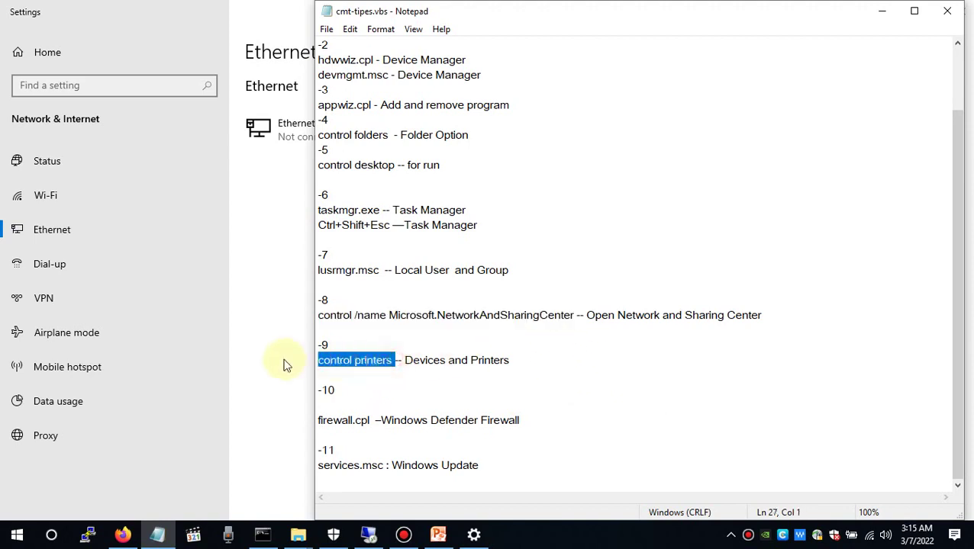
pyautogui.press('super+r')
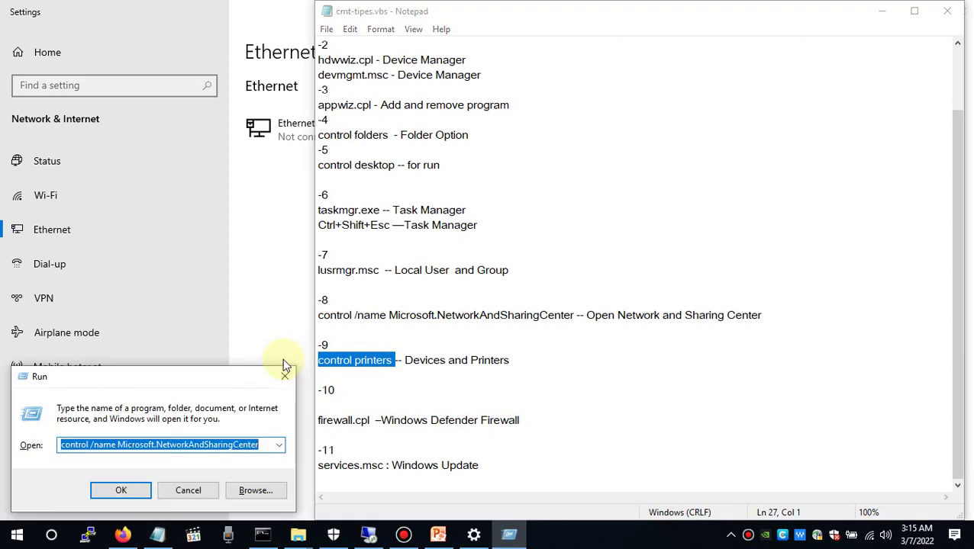
pyautogui.hotkey('ctrl', 'v')
pyautogui.press('Return')
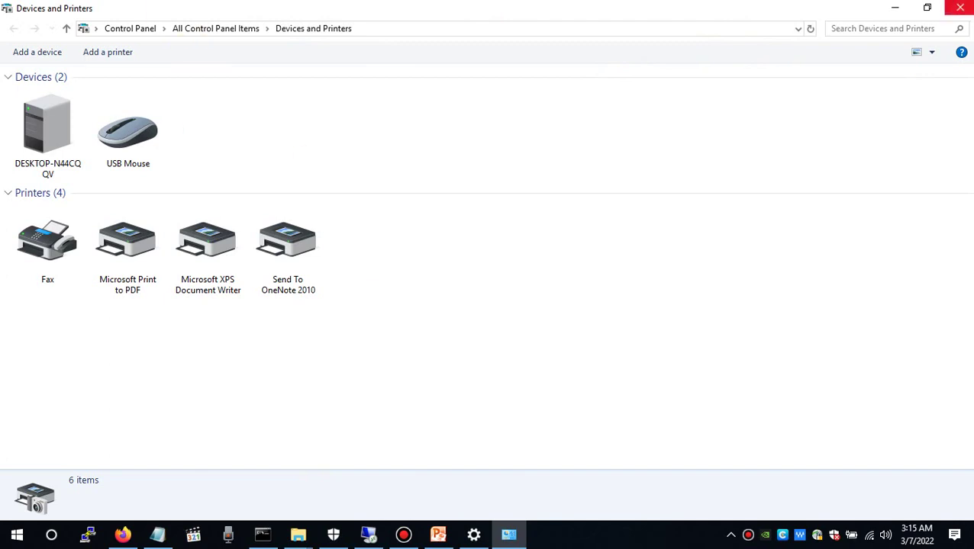
pyautogui.click(960, 8)
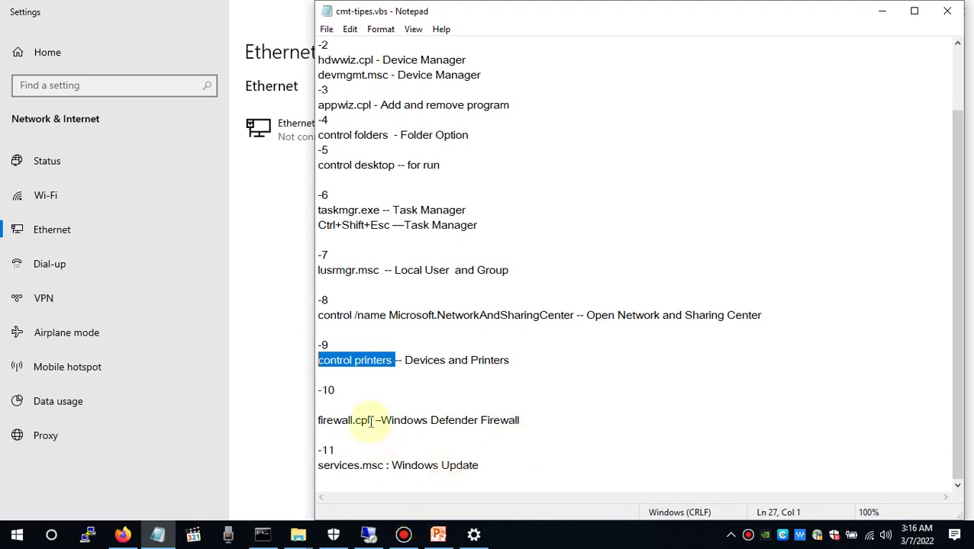
# Step: Copy firewall.cpl from the notes and execute it in the Run dialog to open Windows Defender Firewall
pyautogui.moveTo(371, 420); pyautogui.dragTo(259, 423)
pyautogui.hotkey('ctrl', 'c')
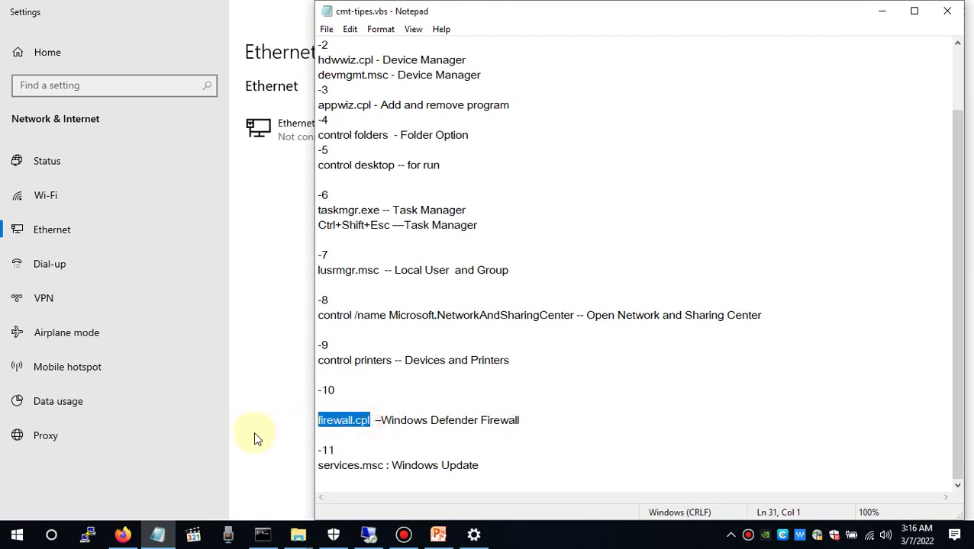
pyautogui.press('super+r')
pyautogui.hotkey('ctrl', 'v')
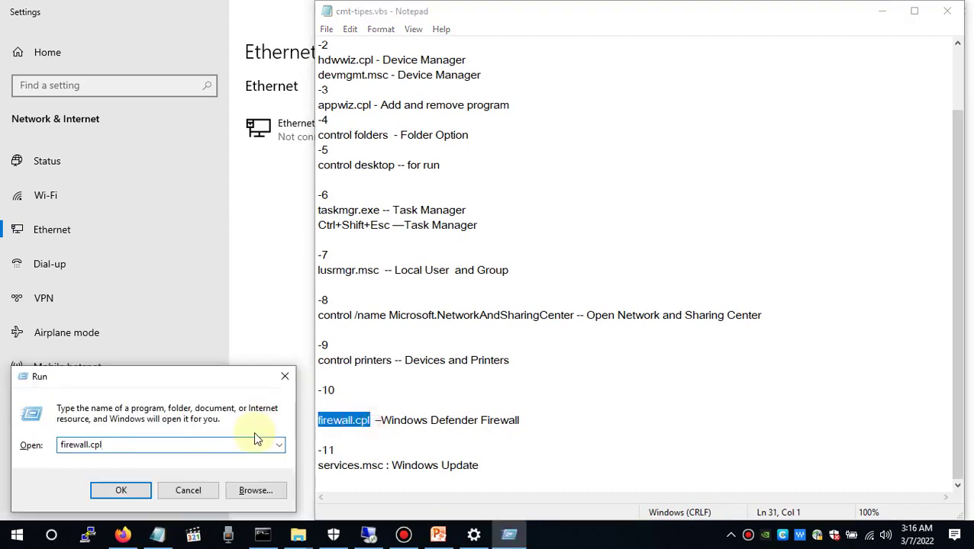
pyautogui.press('Return')
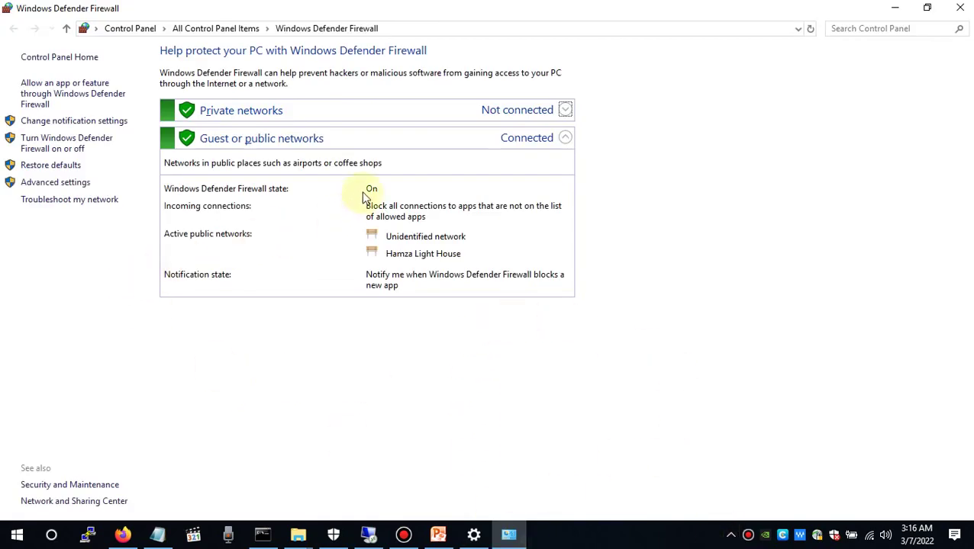
# Step: Try switching the private and public network firewalls off and back on in the firewall's Customize Settings, and close without saving
pyautogui.click(55, 149)
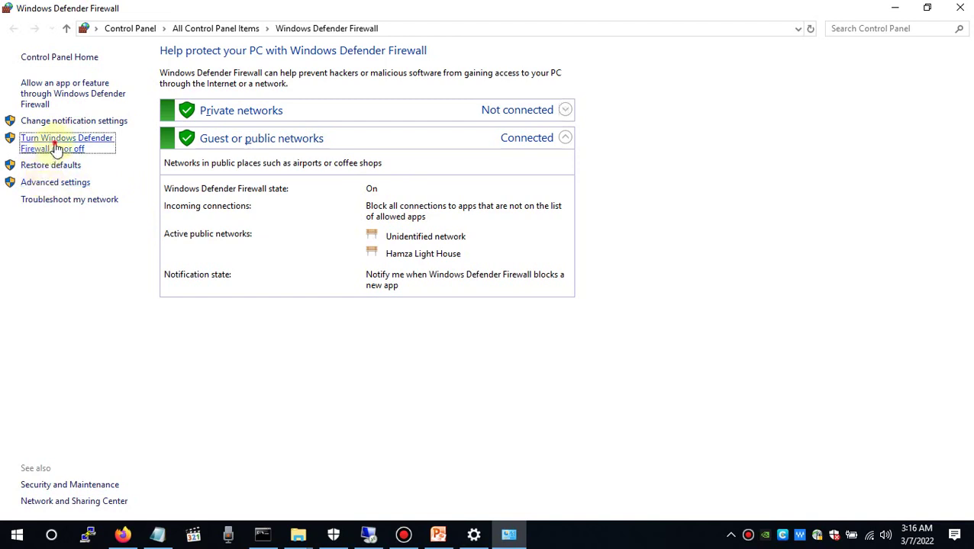
pyautogui.click(327, 163)
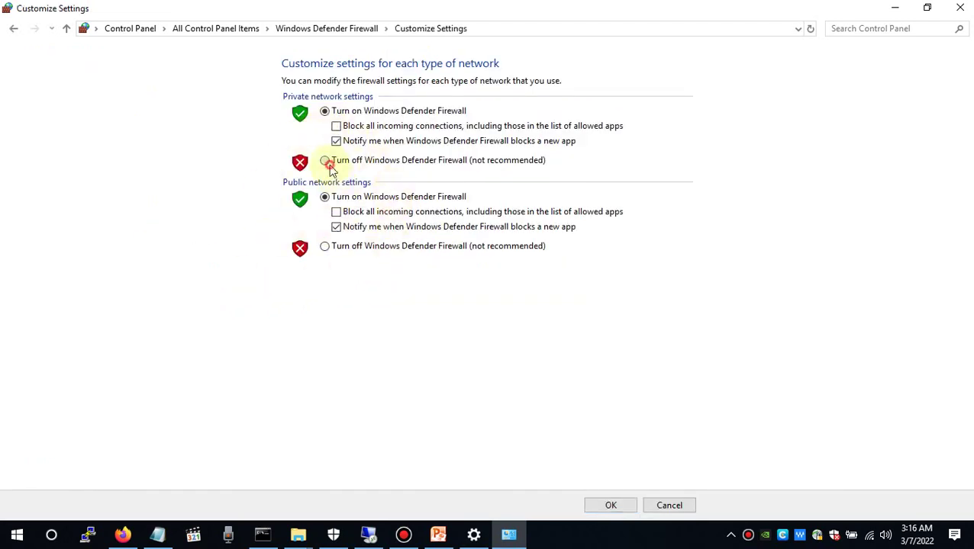
pyautogui.click(326, 246)
pyautogui.click(325, 197)
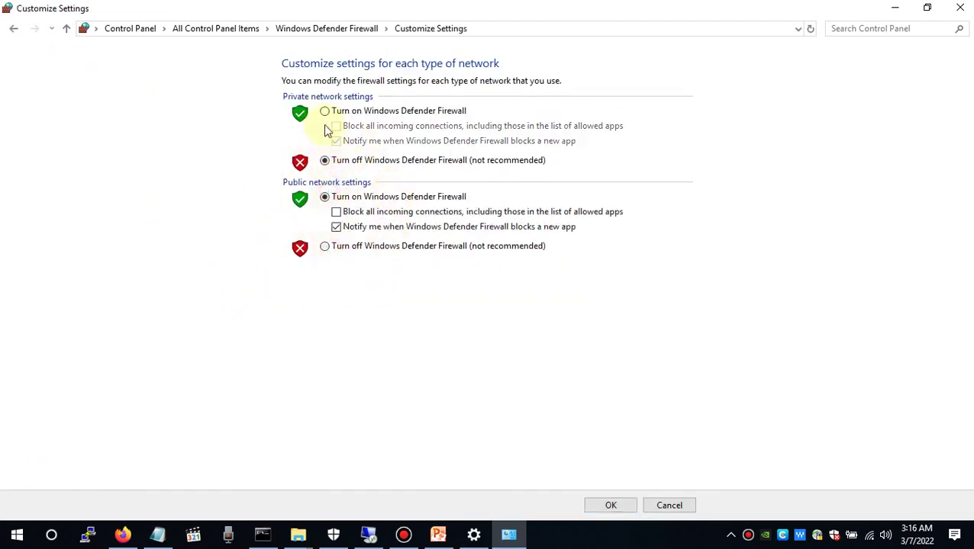
pyautogui.click(325, 111)
pyautogui.click(960, 8)
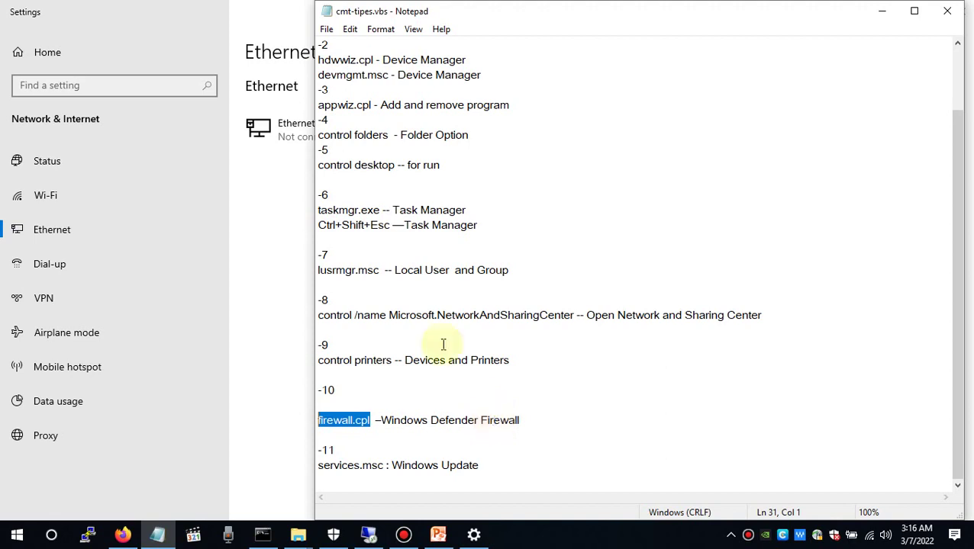
# Step: Copy services.msc from the notes and execute it in the Run dialog to open Services
pyautogui.moveTo(385, 466); pyautogui.dragTo(311, 467)
pyautogui.hotkey('ctrl', 'c')
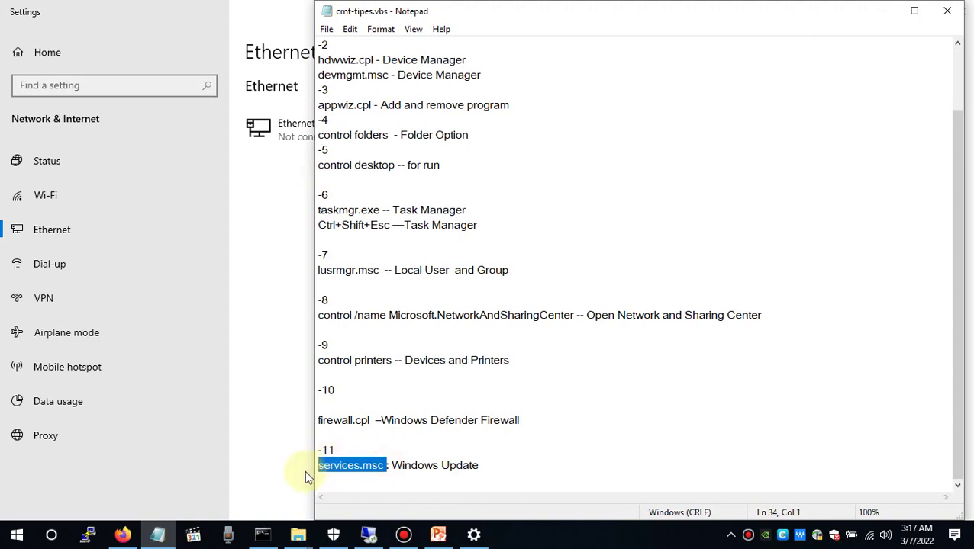
pyautogui.press('super+r')
pyautogui.hotkey('ctrl', 'v')
pyautogui.press('Return')
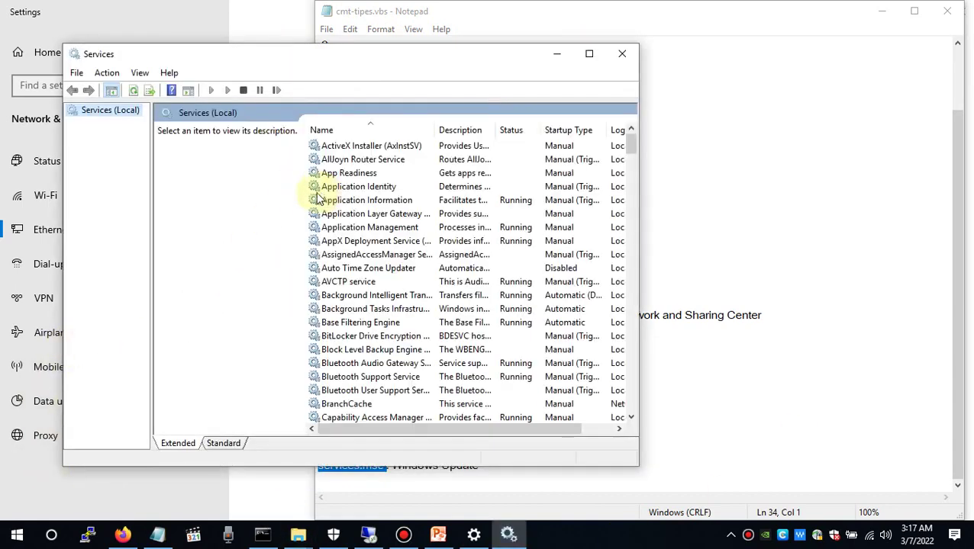
# Step: Maximize the Services window and widen the Name column to fit the full service names
pyautogui.click(591, 54)
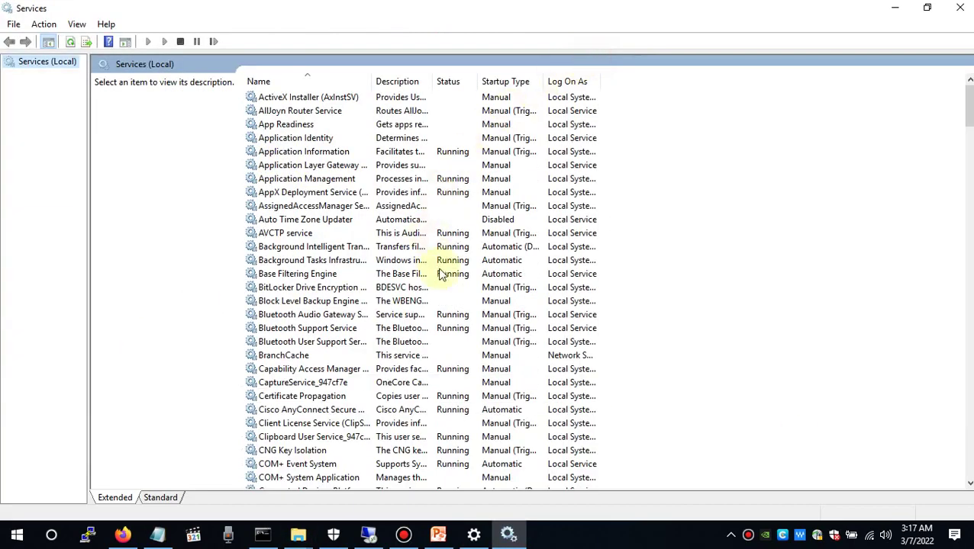
pyautogui.doubleClick(370, 81)
pyautogui.moveTo(518, 97); pyautogui.dragTo(517, 96)
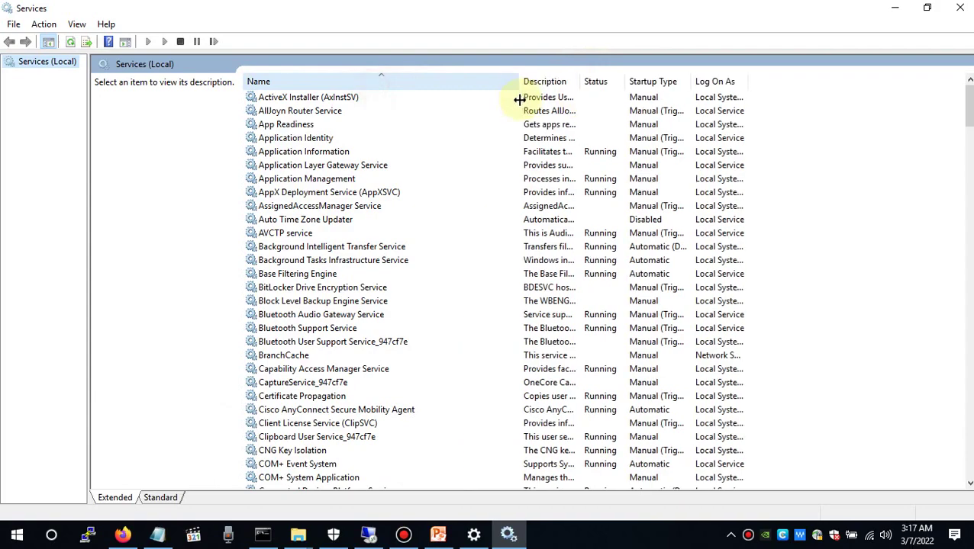
# Step: Look through the services starting with W to locate Windows Update
pyautogui.scroll(-8, 402, 278)
pyautogui.click(303, 358)
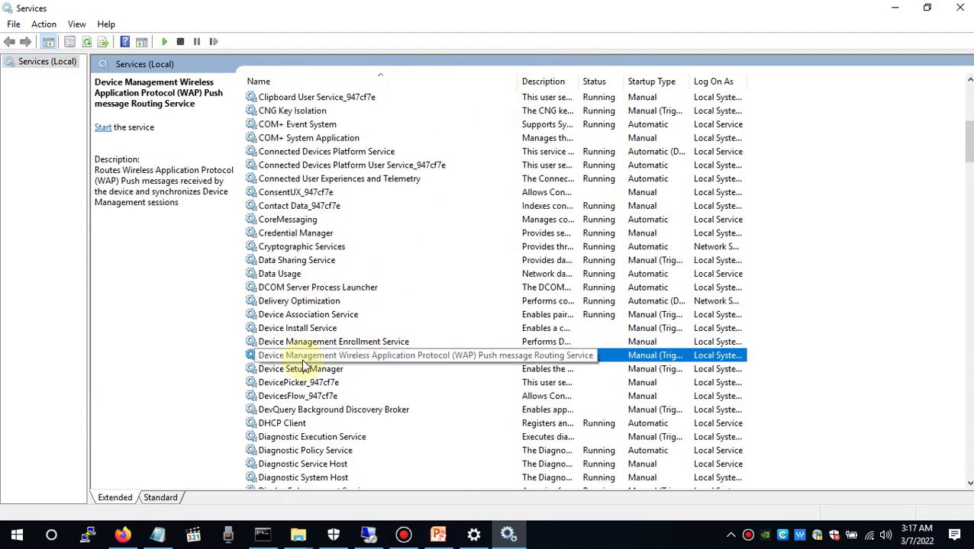
pyautogui.press('w')
pyautogui.press('w')
pyautogui.press('w')
pyautogui.press('w')
pyautogui.press('w')
pyautogui.press('w')
pyautogui.press('w')
pyautogui.press('w')
pyautogui.press('w')
pyautogui.press('w')
pyautogui.press('w')
pyautogui.press('w')
pyautogui.press('w')
pyautogui.press('w')
pyautogui.press('w')
pyautogui.press('w')
pyautogui.press('w')
pyautogui.press('w')
pyautogui.press('w')
pyautogui.press('w')
pyautogui.press('w')
pyautogui.press('w')
pyautogui.press('w')
pyautogui.press('w')
pyautogui.press('w')
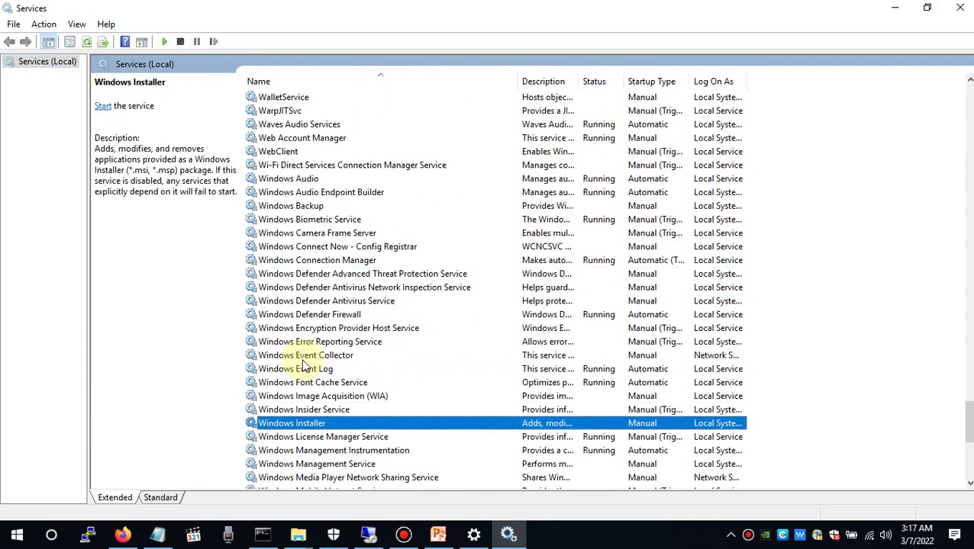
pyautogui.scroll(-5, 304, 365)
pyautogui.press('w')
pyautogui.press('w')
pyautogui.press('w')
pyautogui.press('w')
pyautogui.press('w')
pyautogui.press('w')
pyautogui.press('w')
pyautogui.press('w')
pyautogui.press('w')
pyautogui.press('w')
pyautogui.press('w')
pyautogui.press('w')
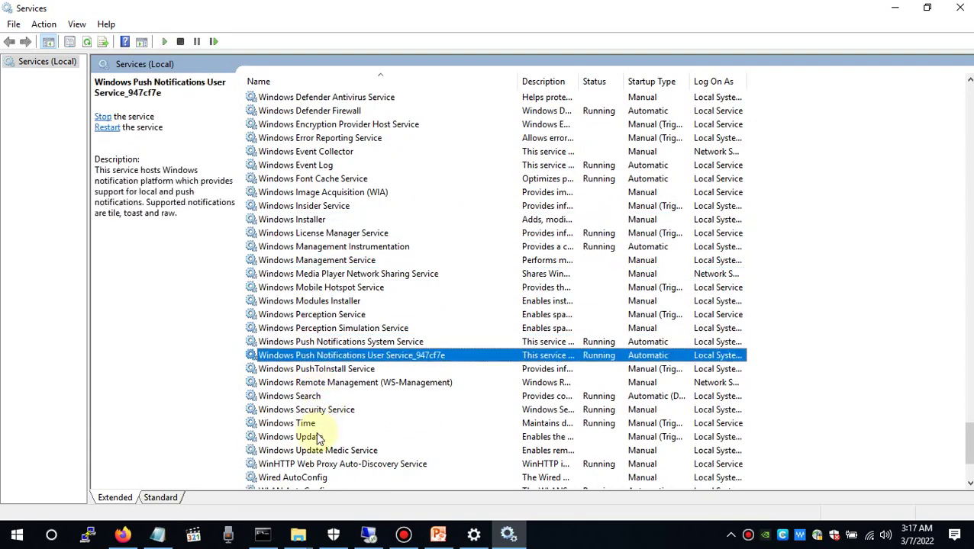
# Step: View the Windows Update service's properties, and close the dialog and the Services window without changes
pyautogui.doubleClick(314, 436)
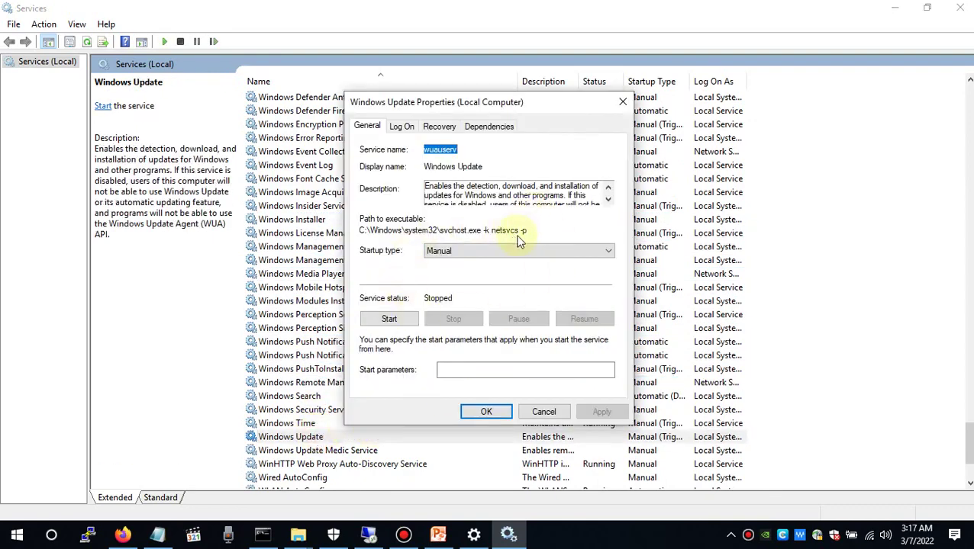
pyautogui.click(623, 102)
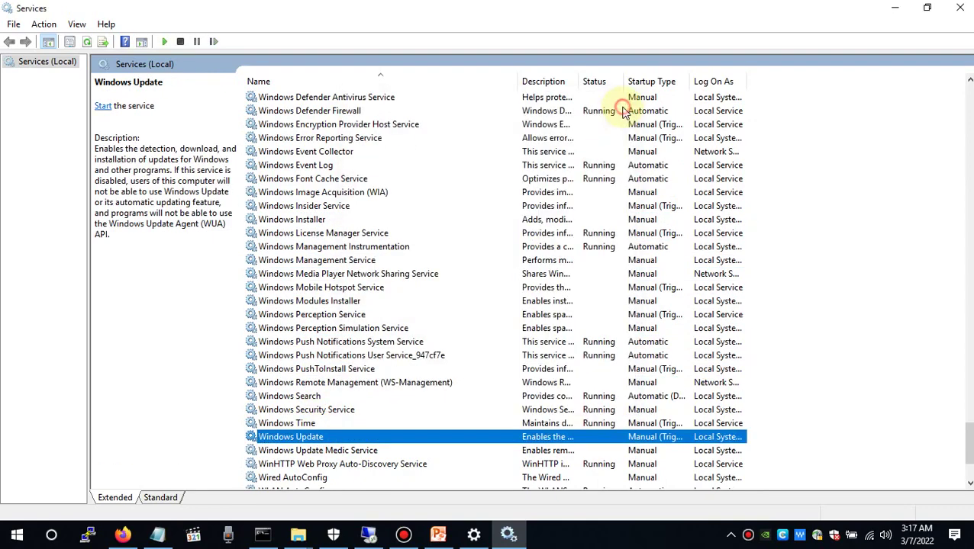
pyautogui.click(960, 7)
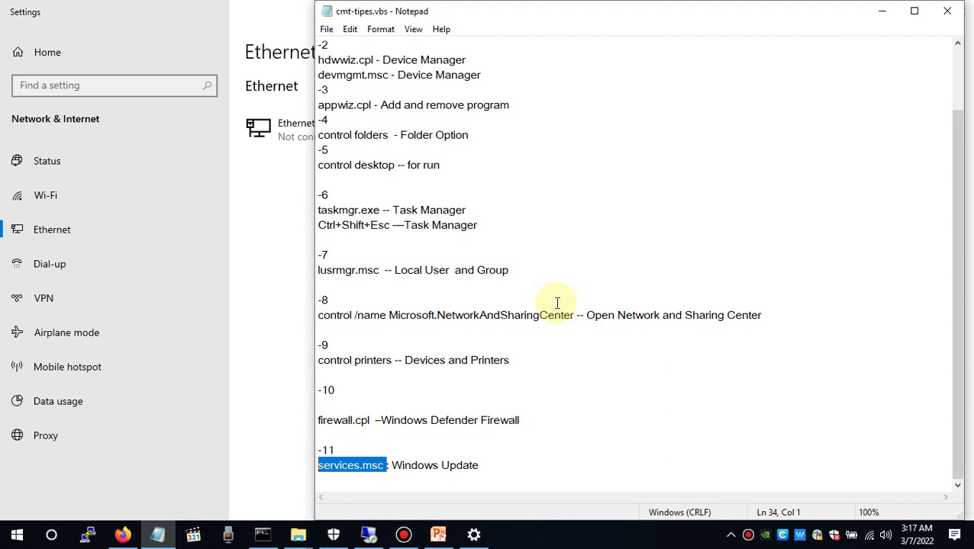
# Step: Minimize the notes, close the Settings window, and bring the notes back over the desktop
pyautogui.click(884, 9)
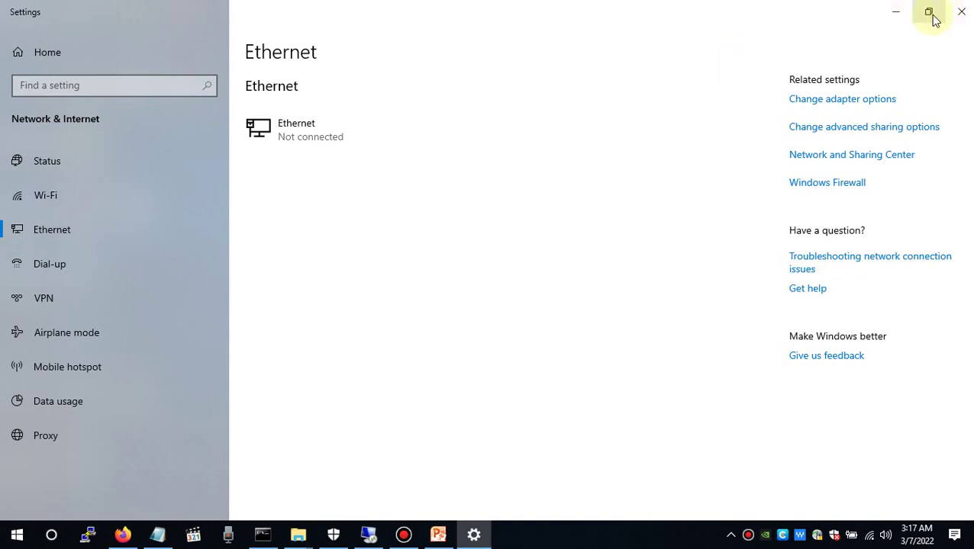
pyautogui.click(960, 16)
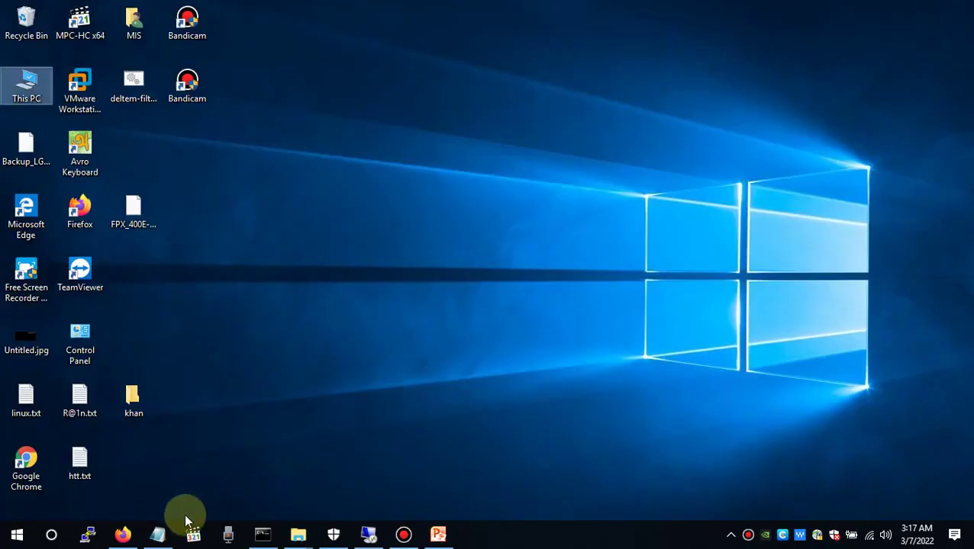
pyautogui.click(158, 534)
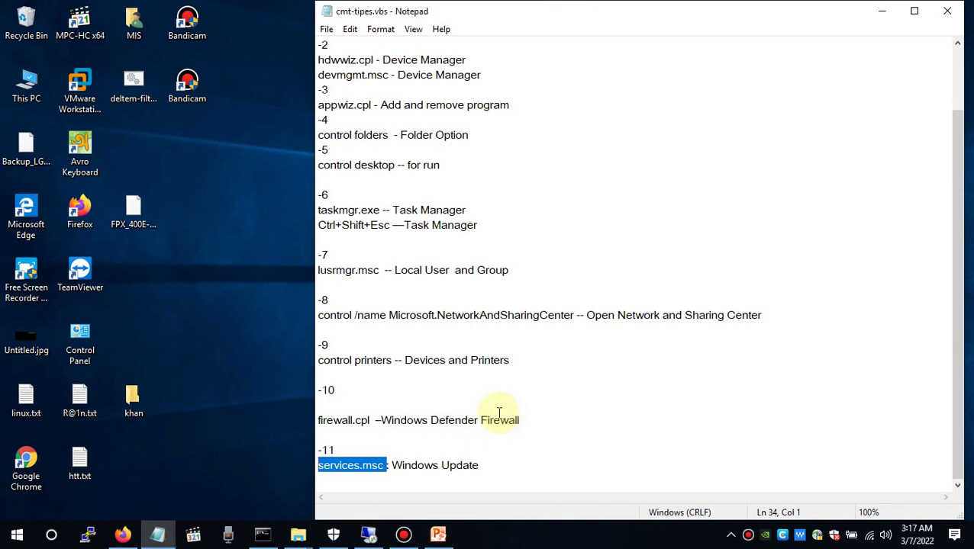